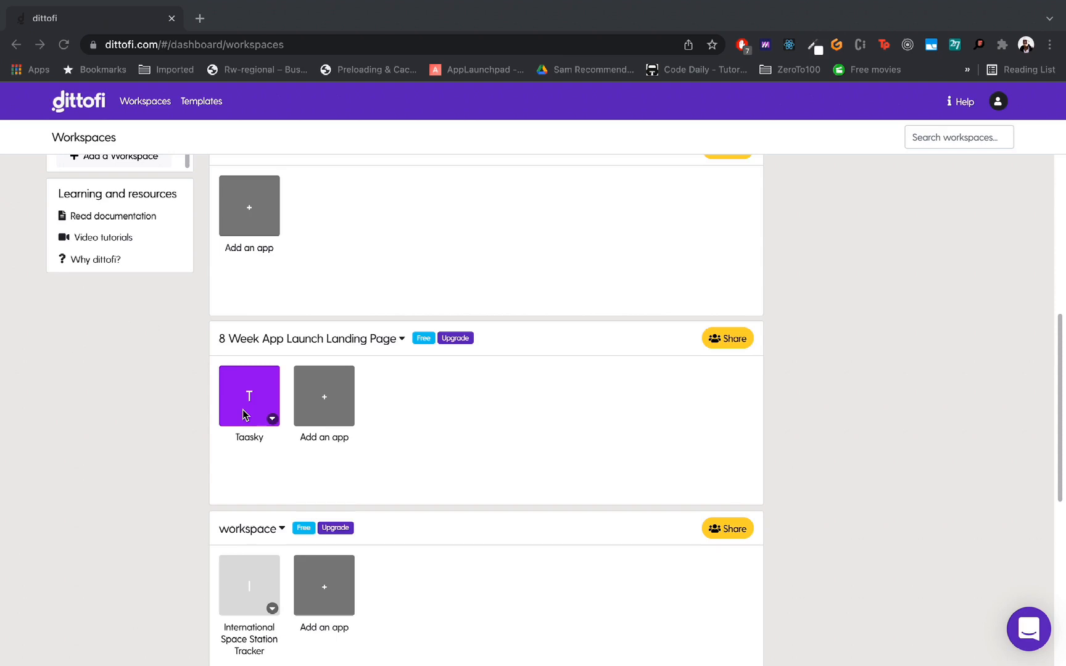
- Open the Taasky app from the 8 Week App Launch Landing Page workspace
click(244, 412)
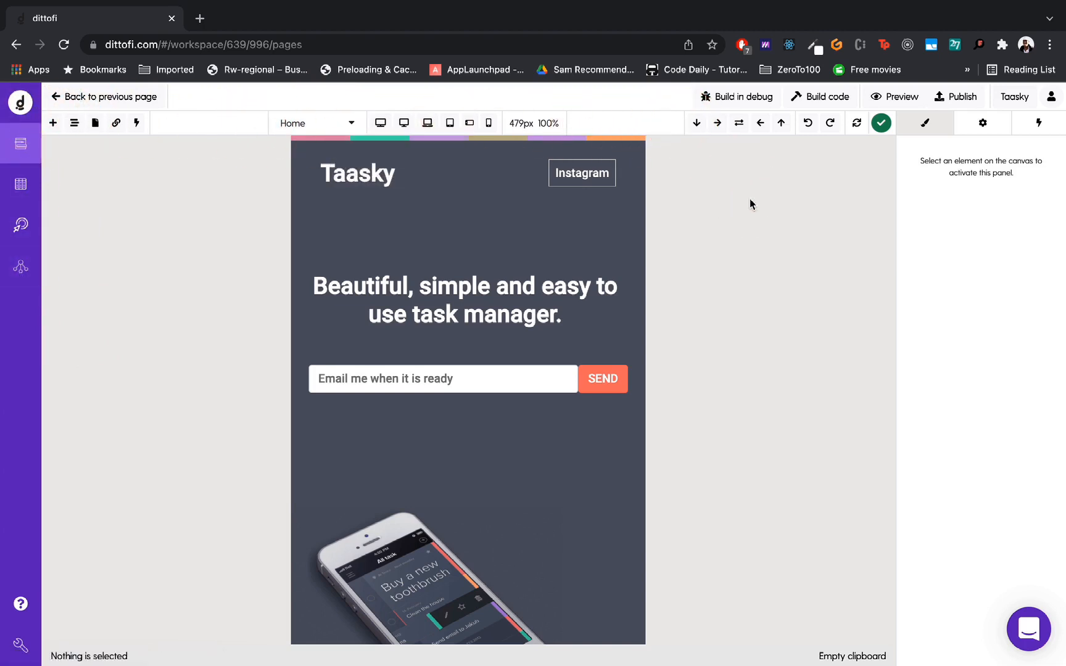
click(243, 193)
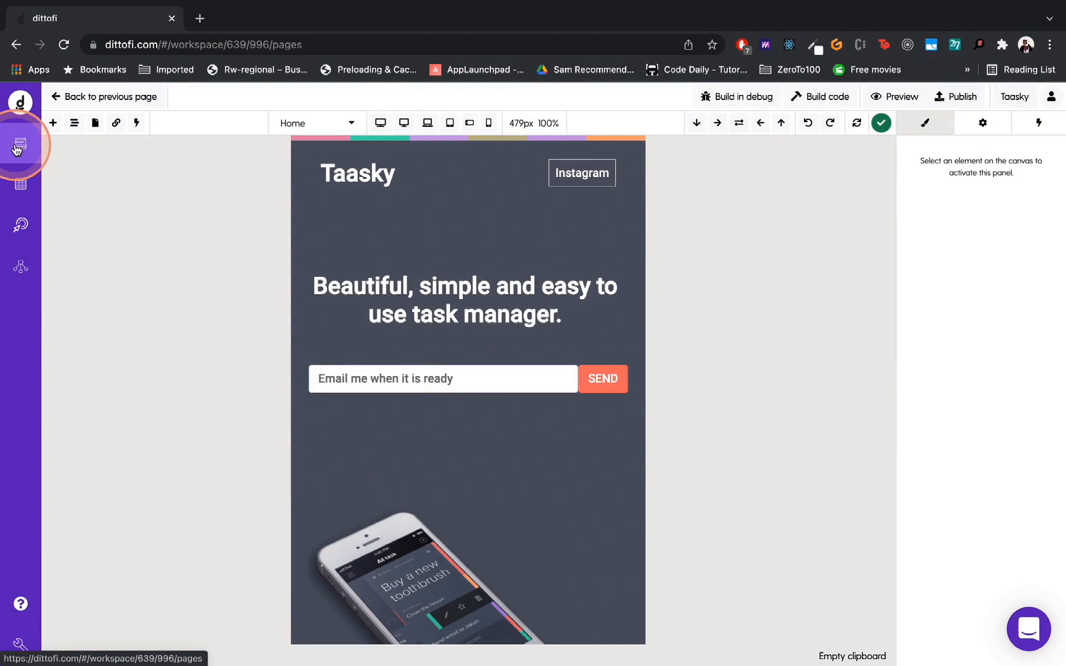
click(72, 148)
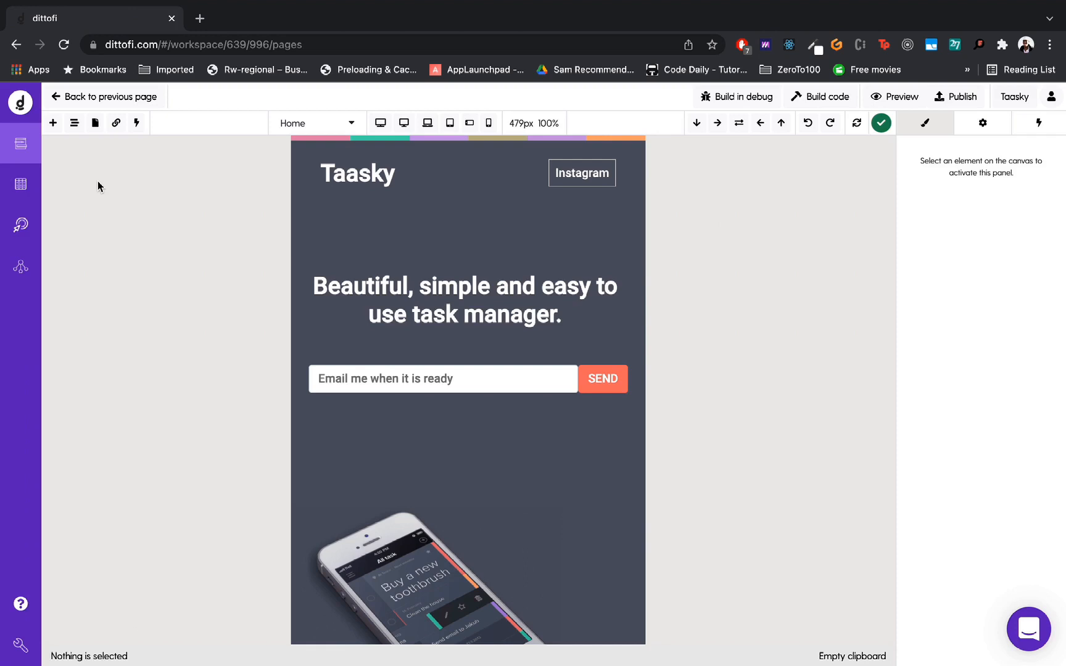
- Select the main heading on the Home page and display the library of components that can be added
click(53, 124)
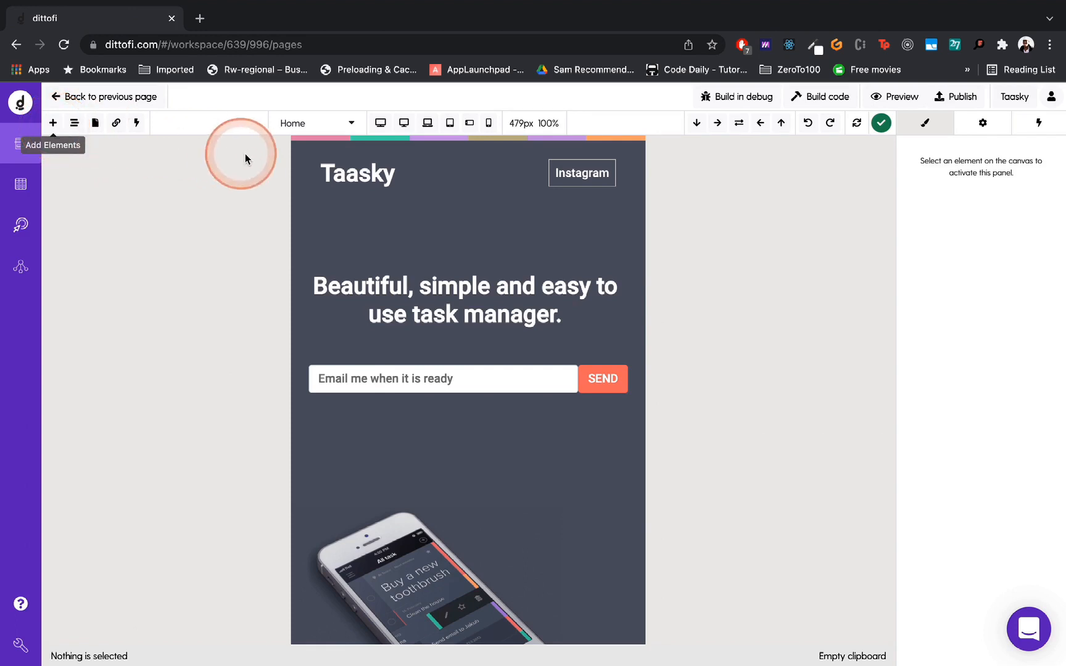
click(444, 300)
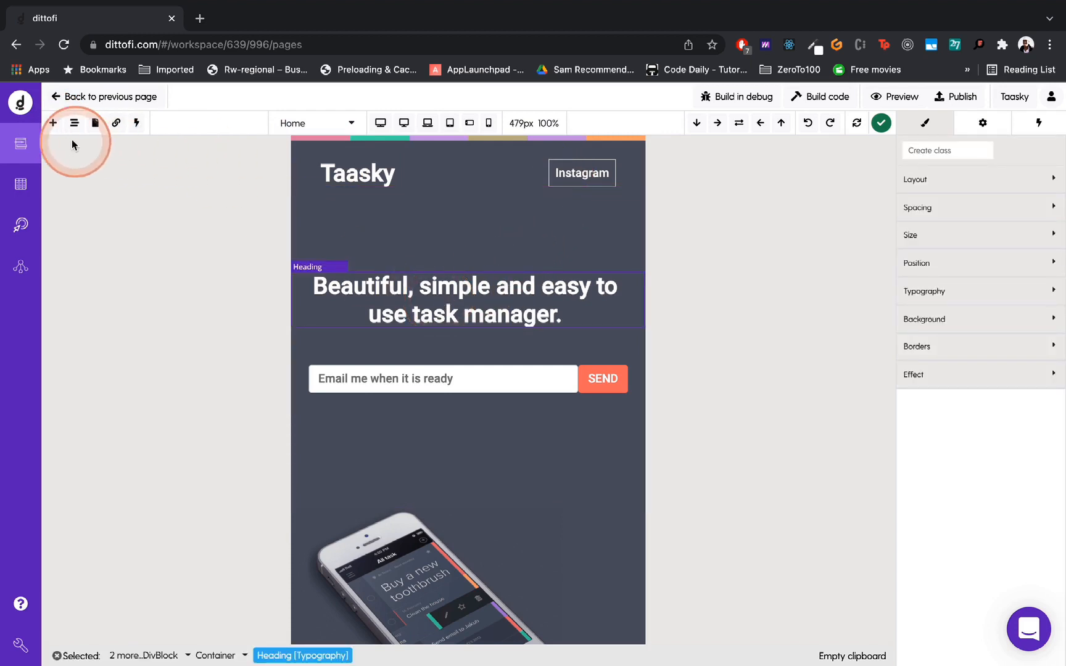
click(52, 123)
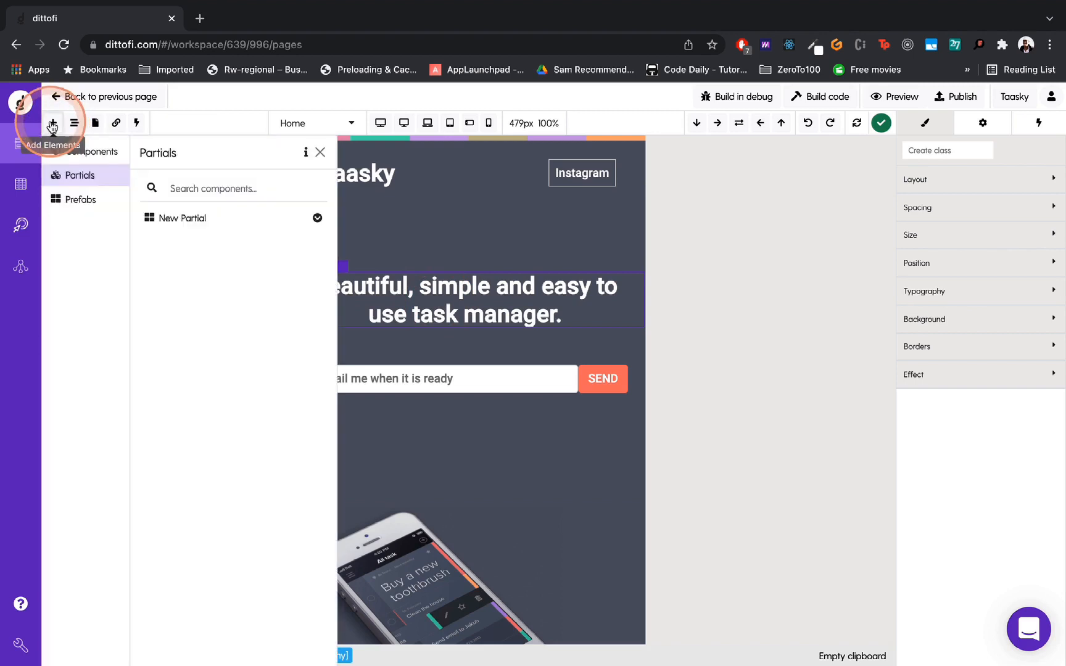
click(85, 152)
- Review the Basic, Components, Forms, Graphs and Layout component categories, collapsing each one after viewing it
click(200, 230)
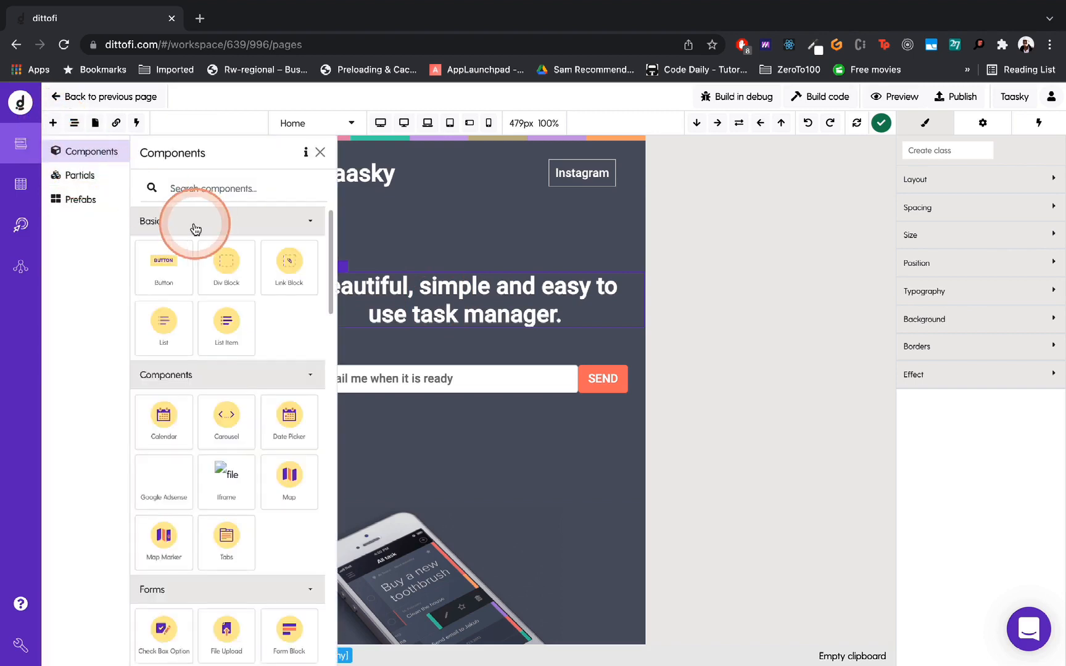
click(310, 224)
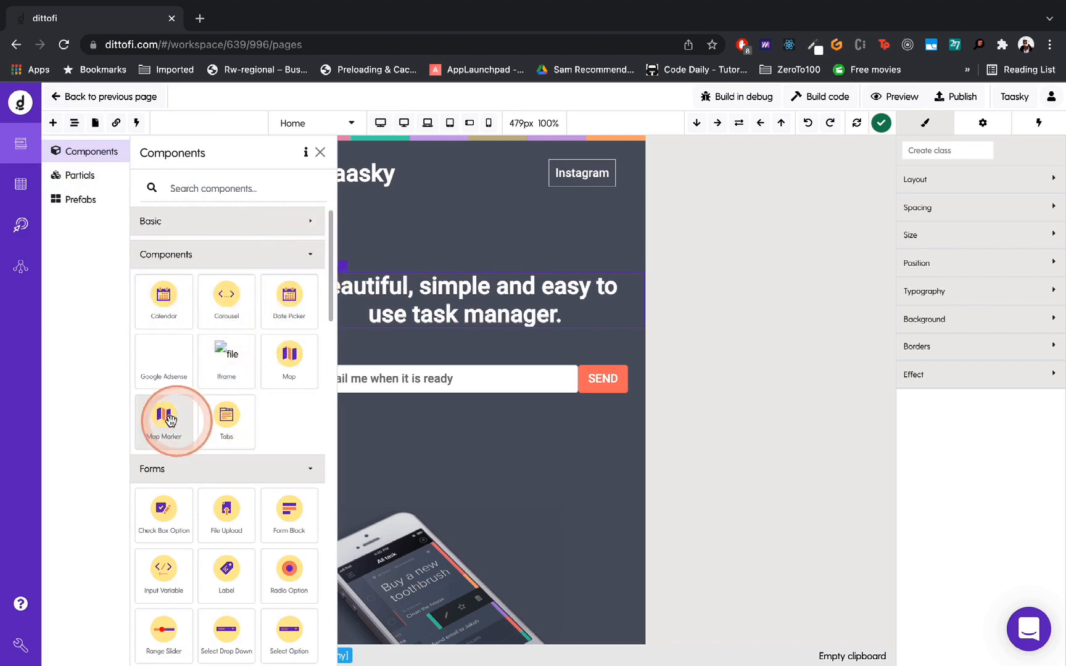
click(319, 245)
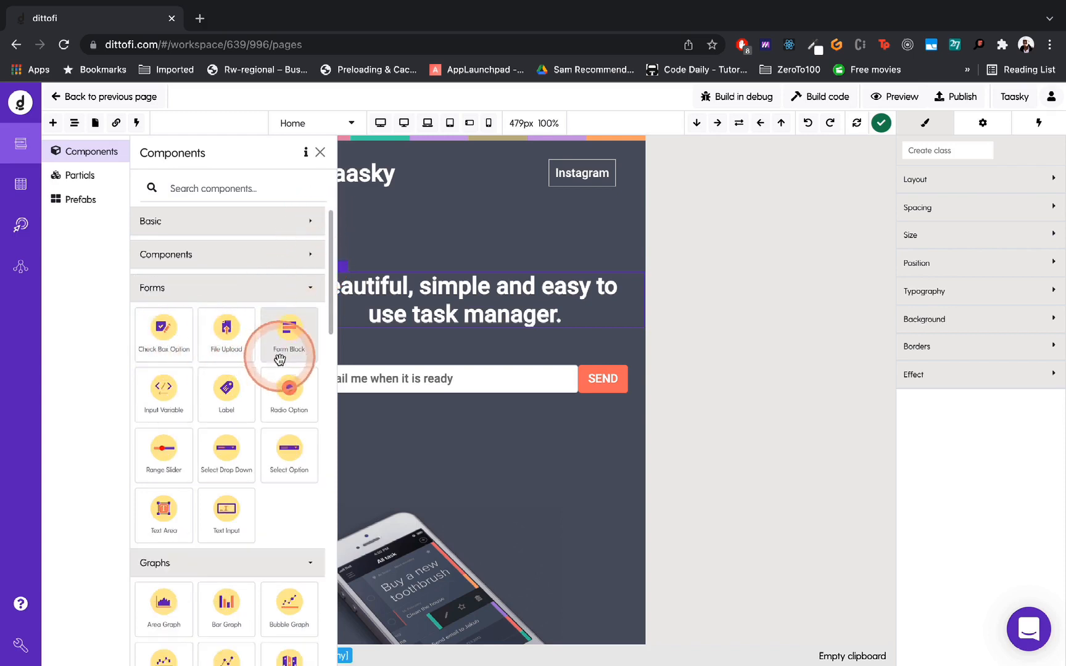
click(311, 291)
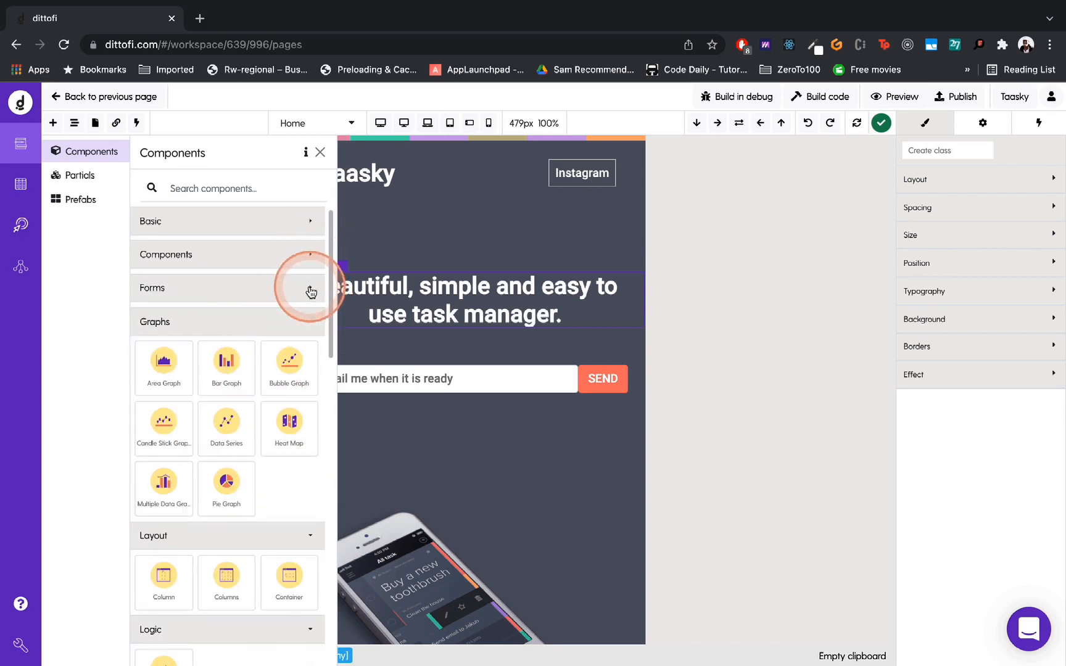
click(302, 332)
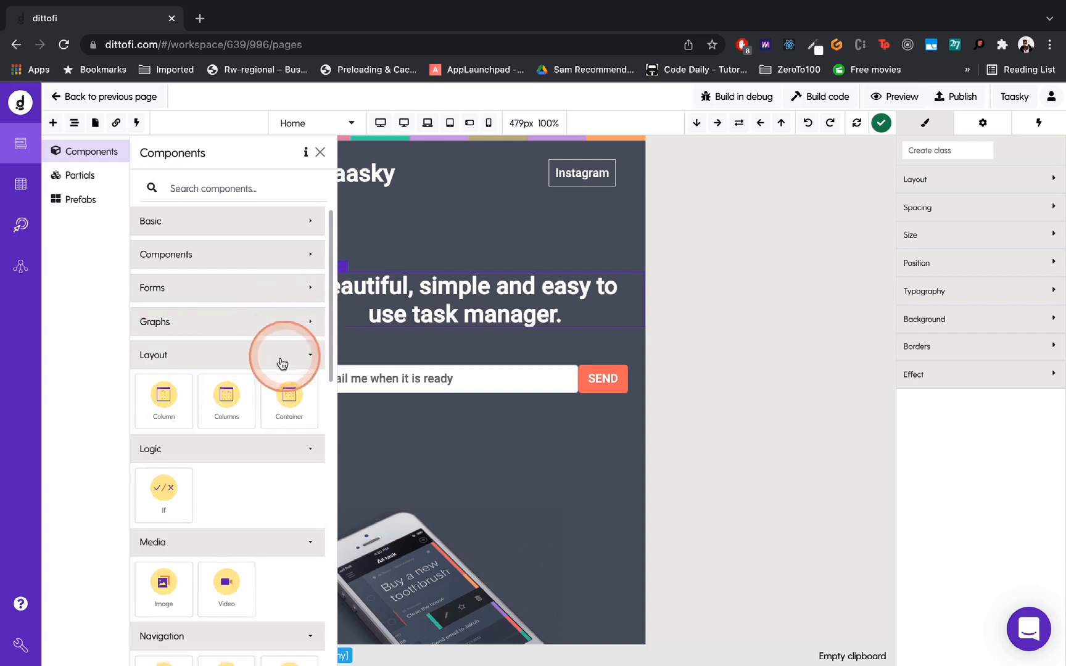
click(310, 355)
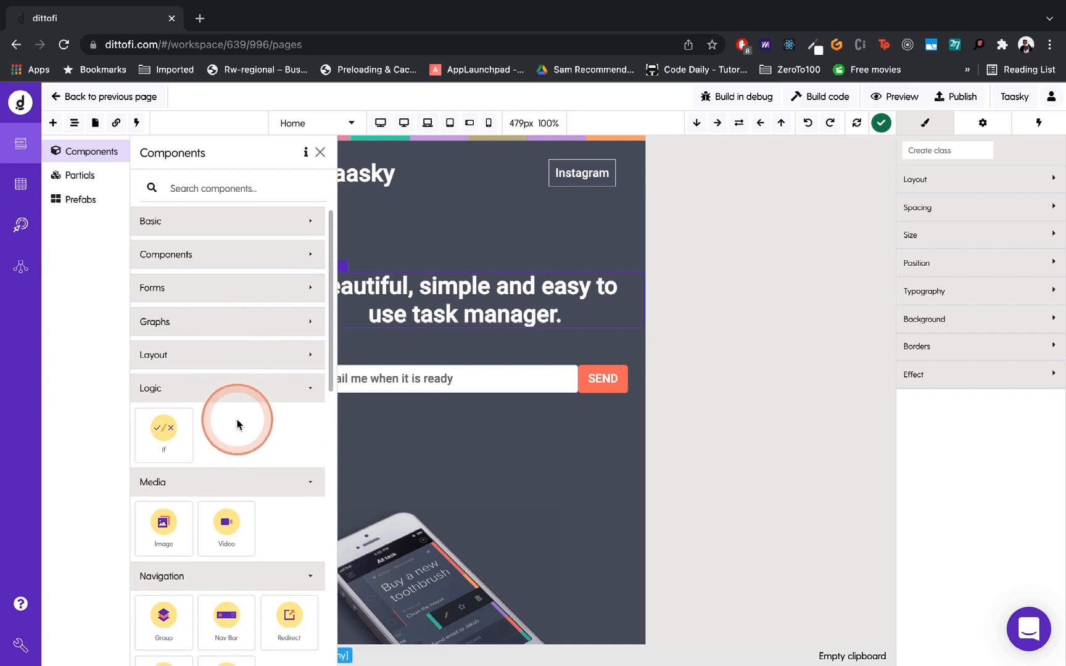
- Review the Logic, Media, Navigation, Typography and HTML component categories, collapsing each one after viewing it
click(311, 391)
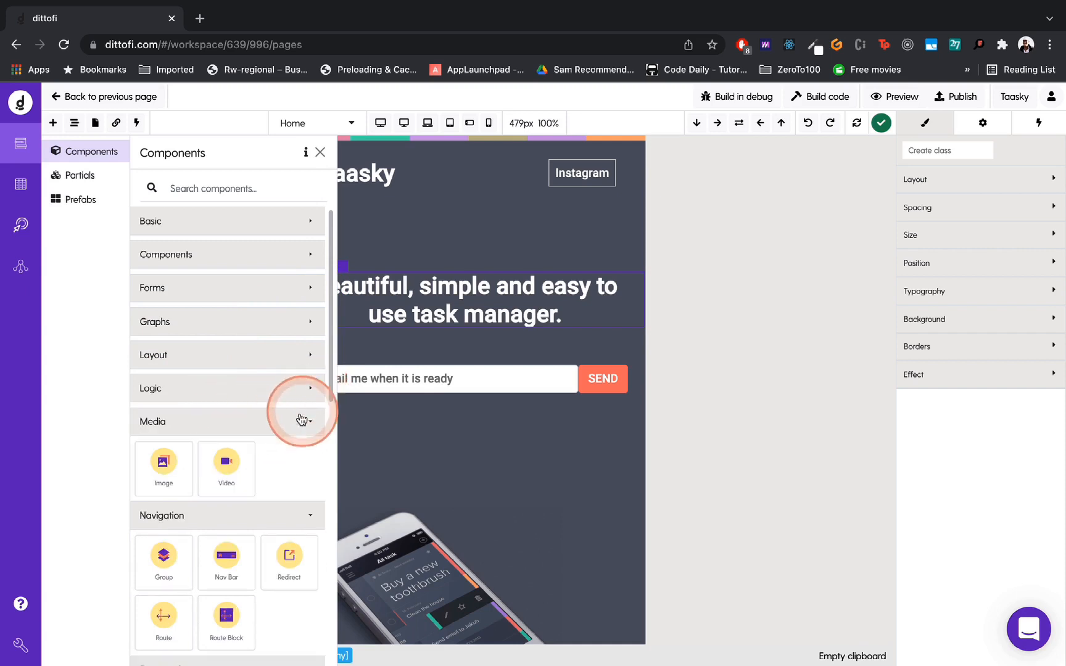
click(307, 423)
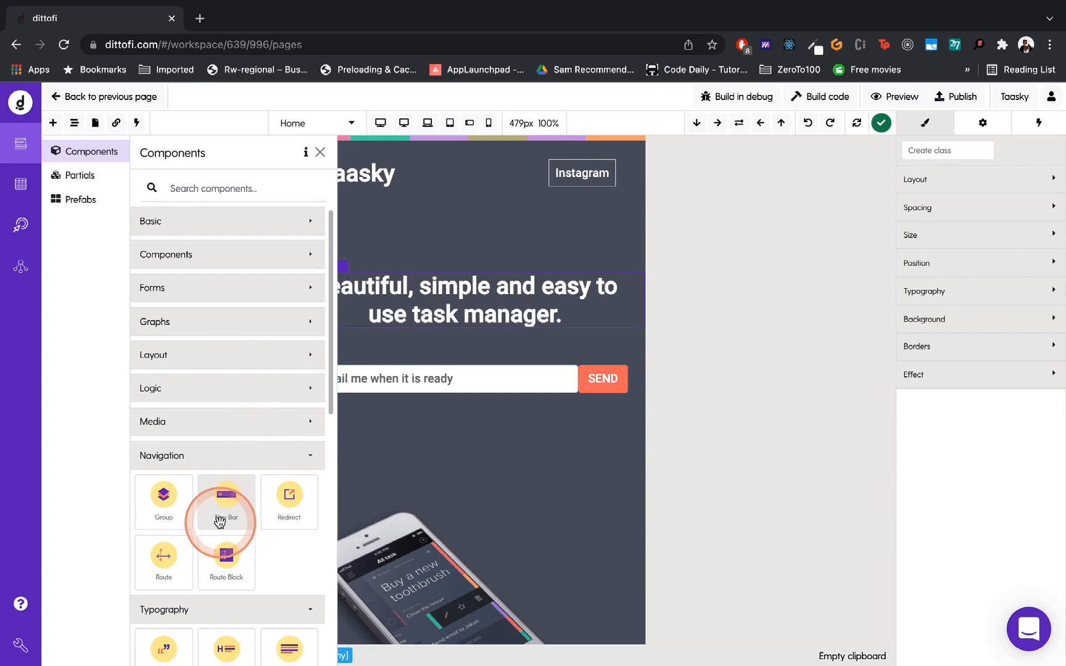
click(304, 455)
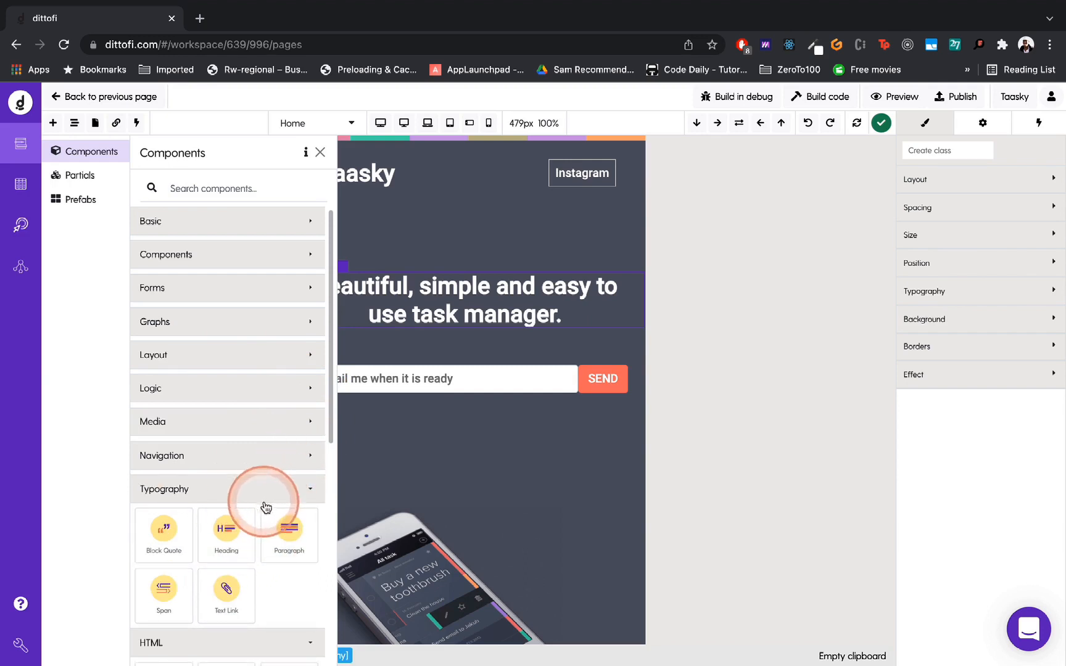
click(311, 493)
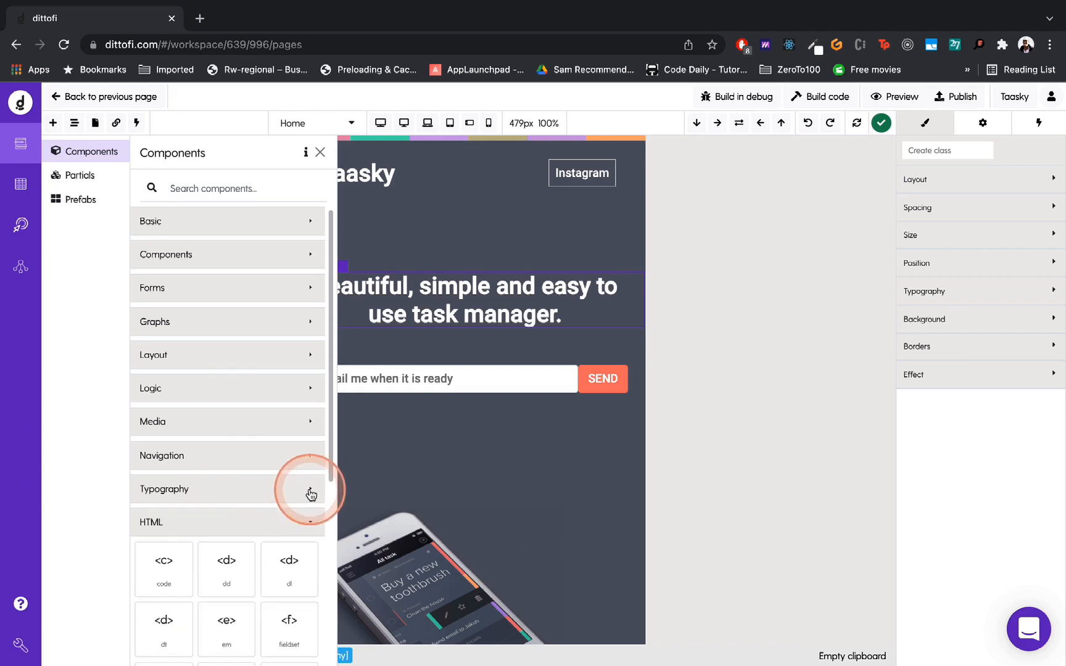
scroll(311, 492, down, 3)
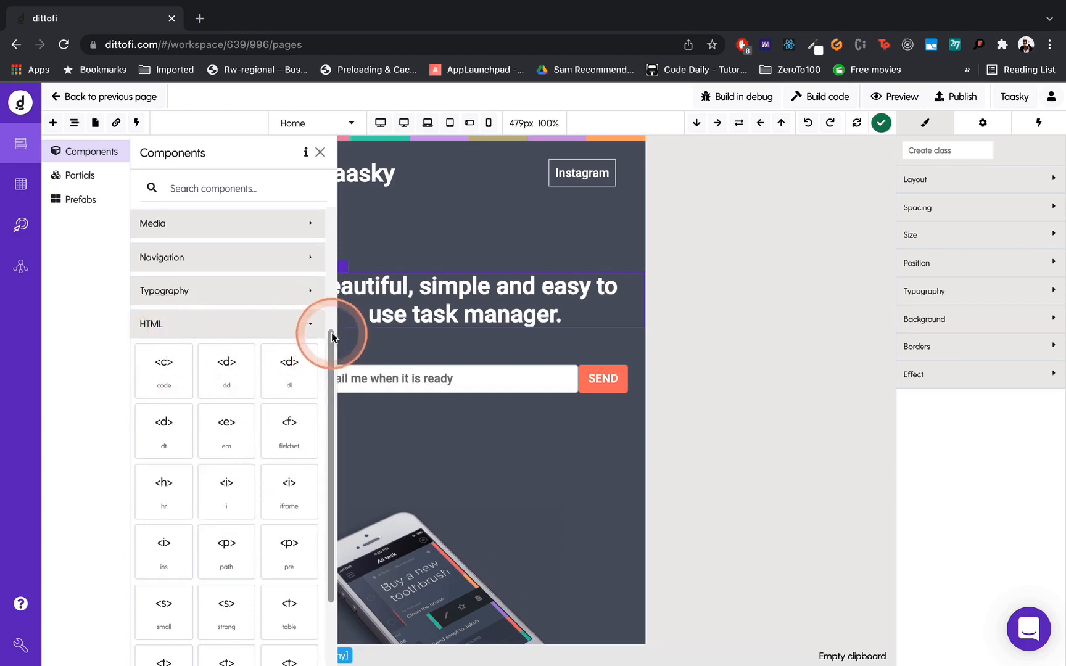
click(312, 325)
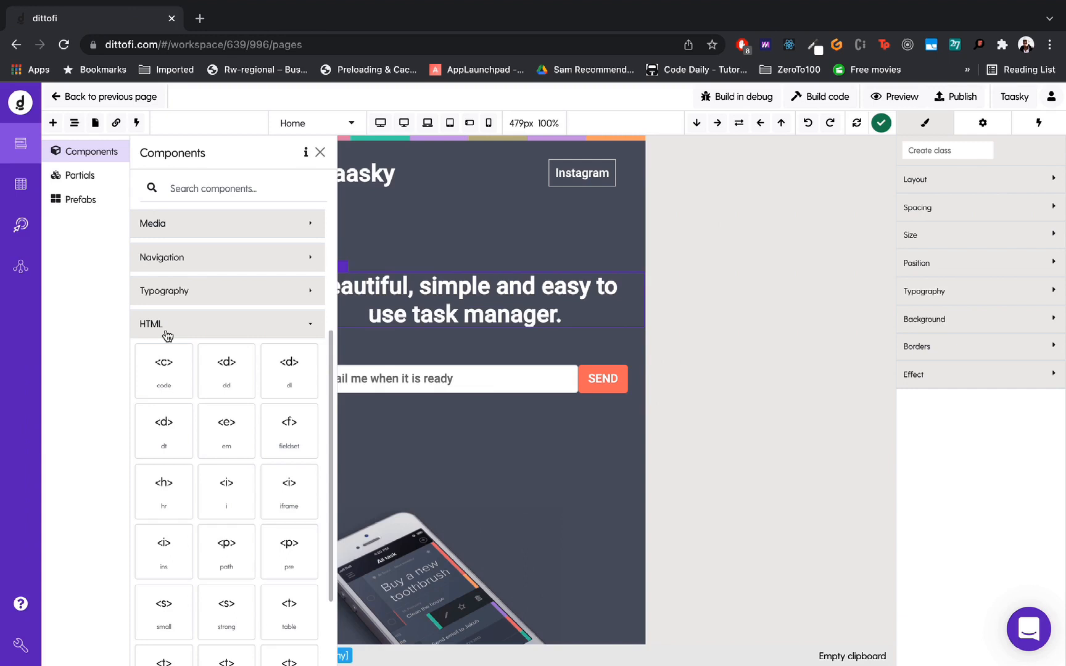
click(300, 324)
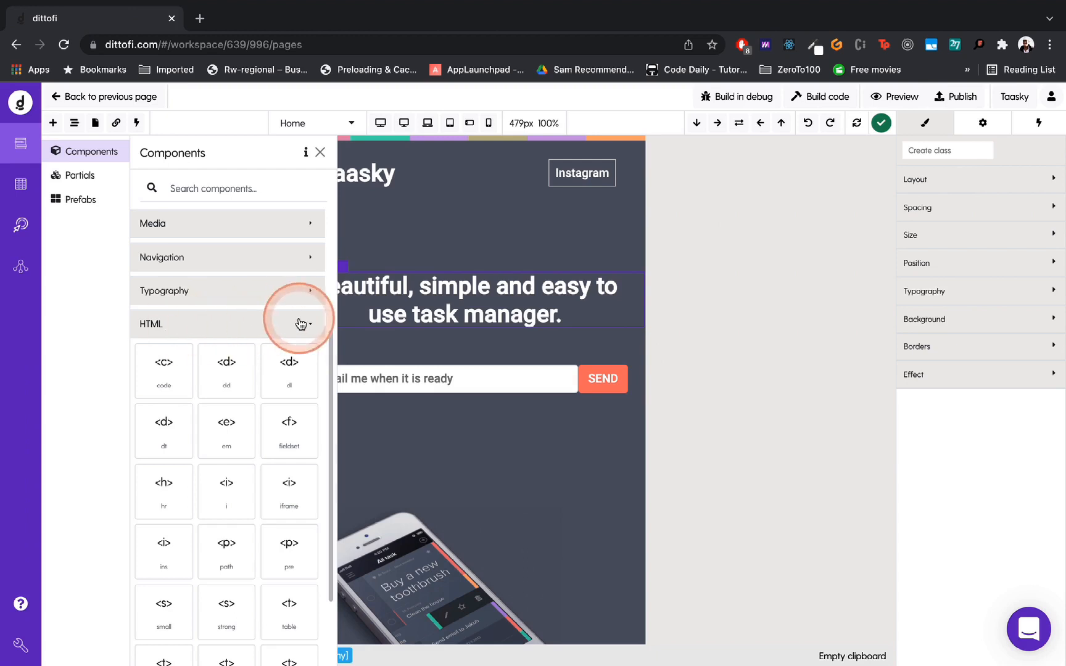
- Search the component library for "form" and expand the matching Forms category
click(230, 186)
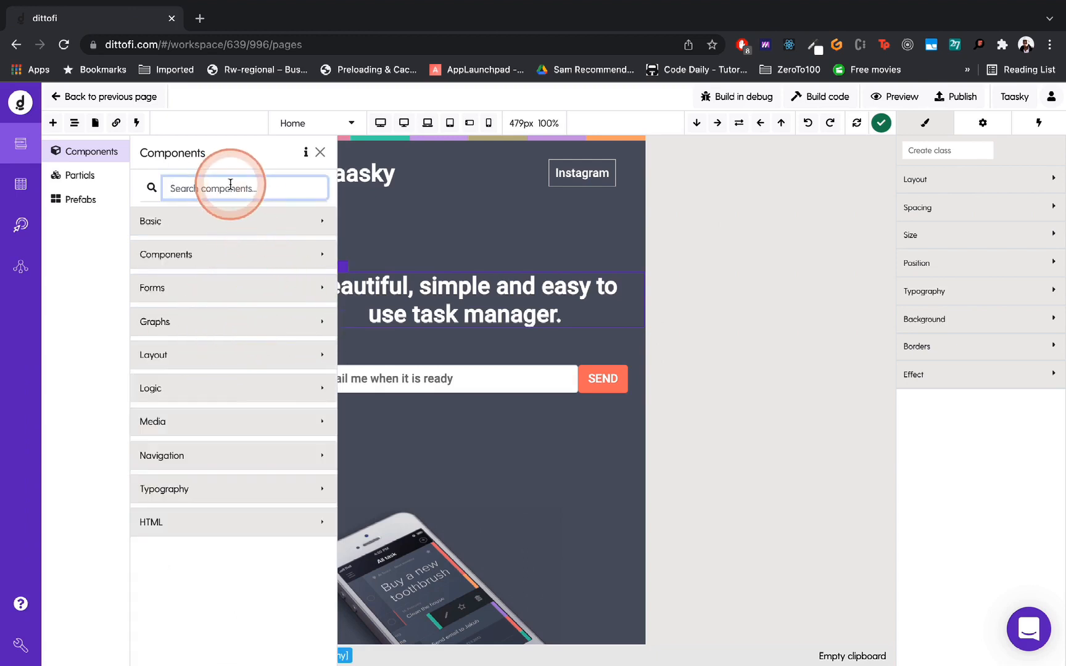
text(form)
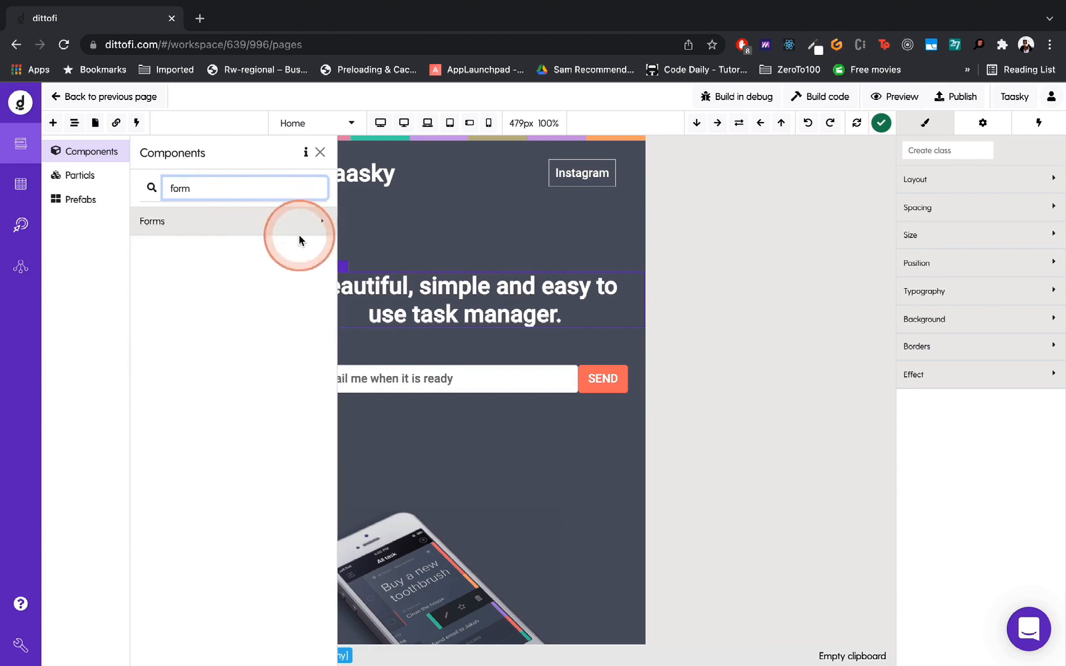
click(320, 221)
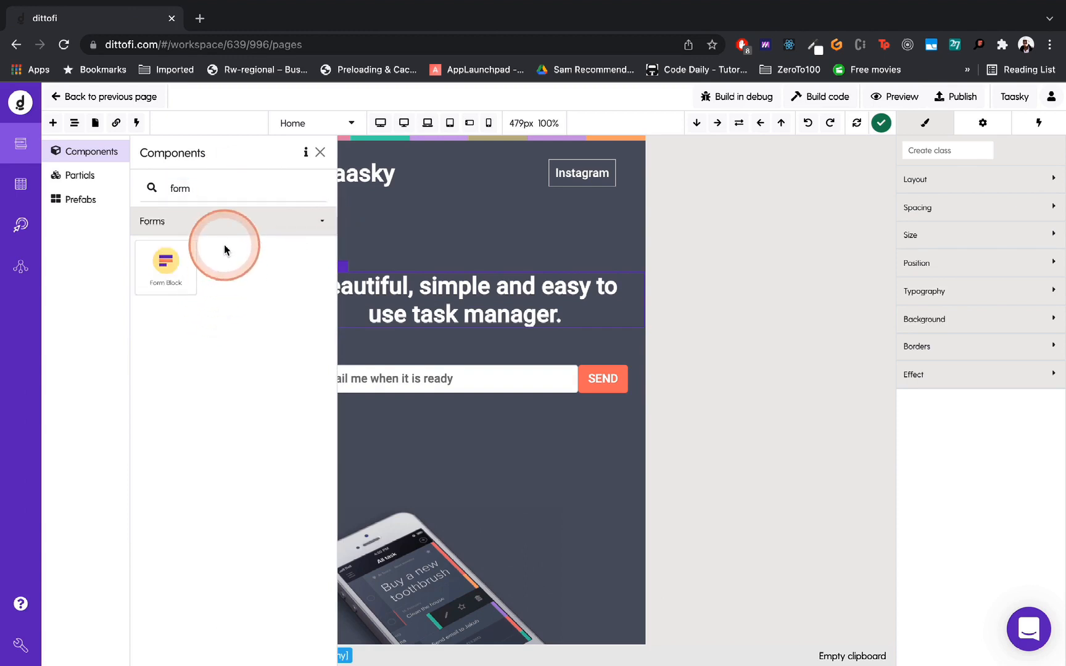
- View the available partials and prefabs, and return to the component library
click(81, 177)
click(86, 198)
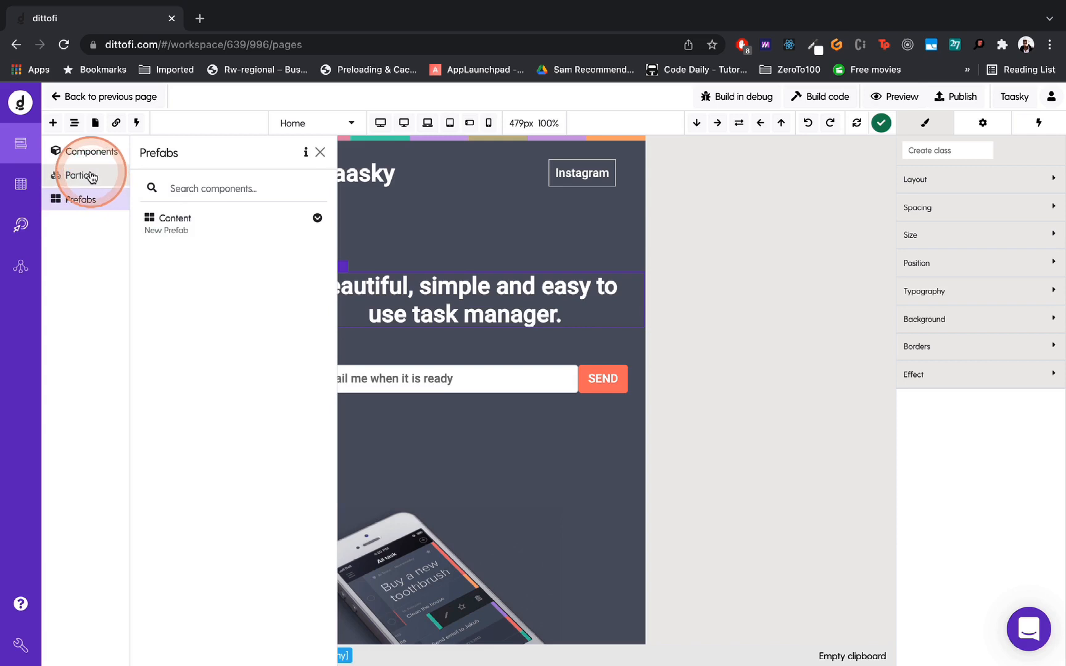
click(93, 152)
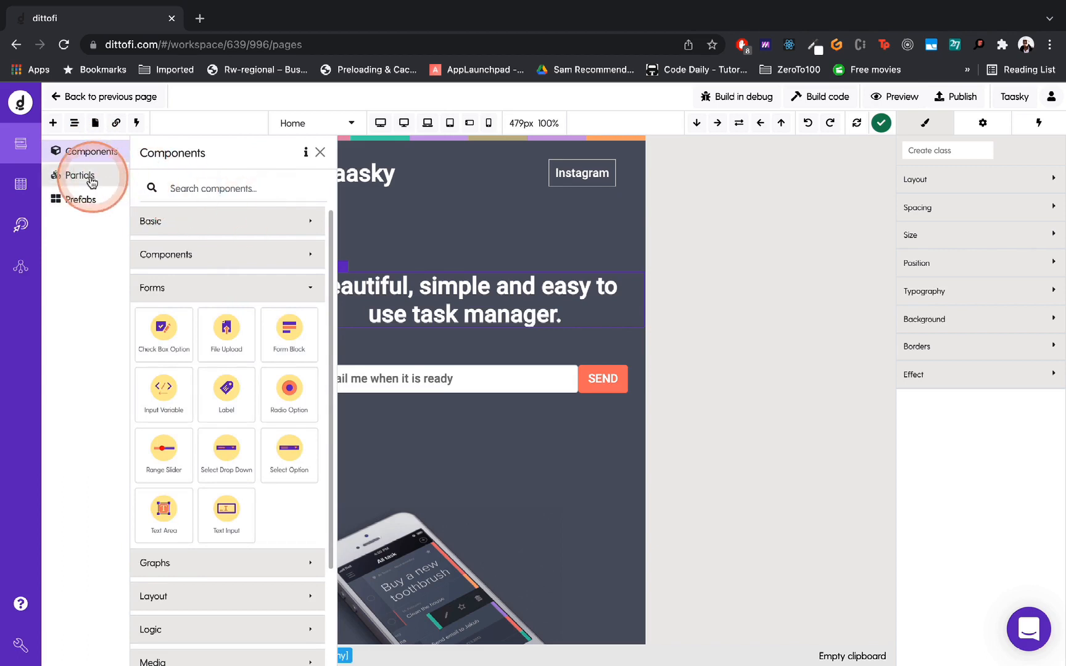
- Close the component library, show the page's element tree, and collapse and re-expand its Body element
click(436, 214)
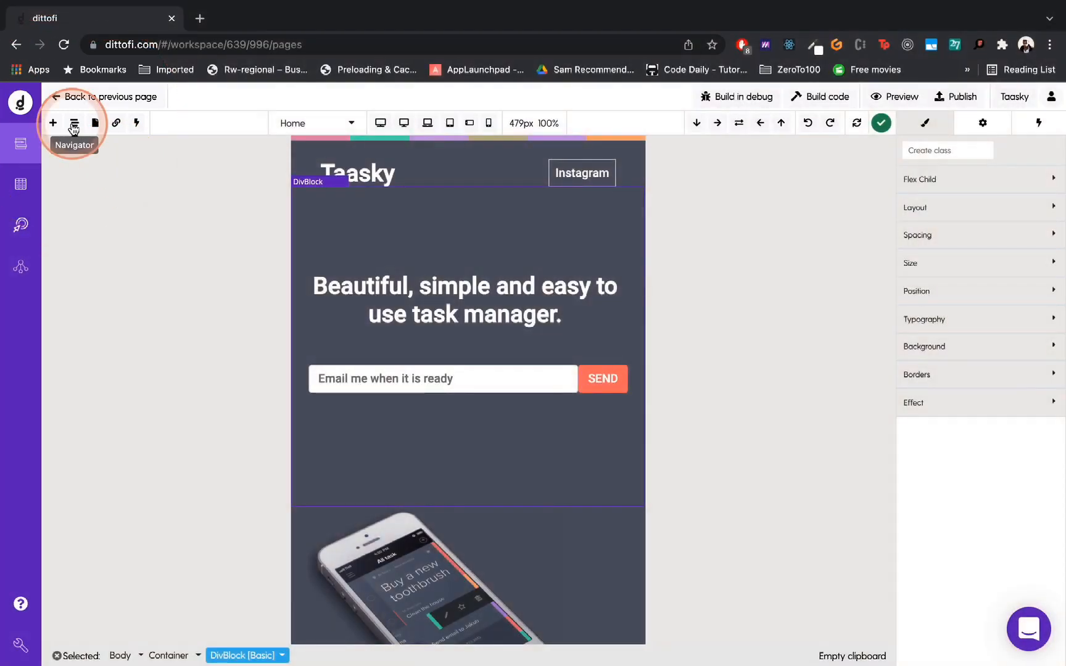
click(74, 126)
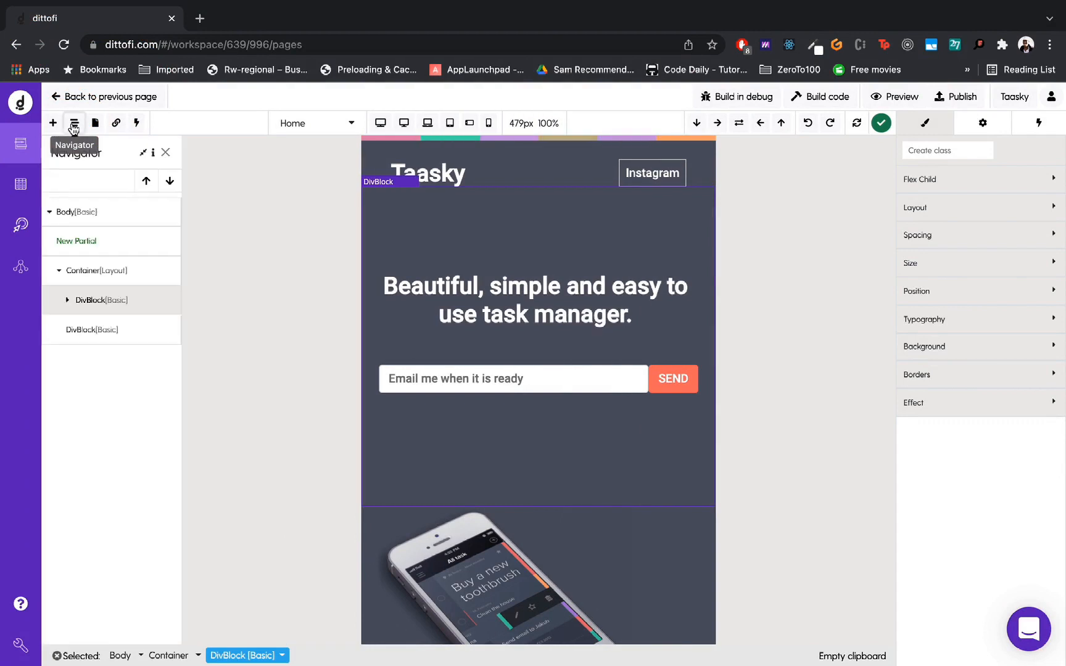
click(68, 221)
click(83, 236)
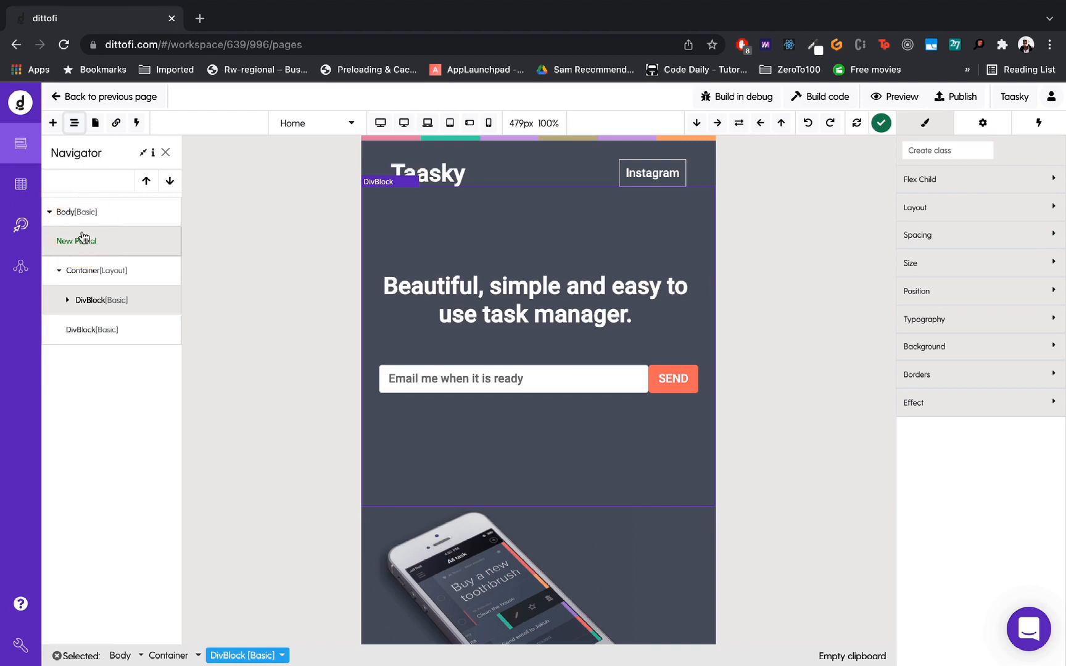
click(53, 214)
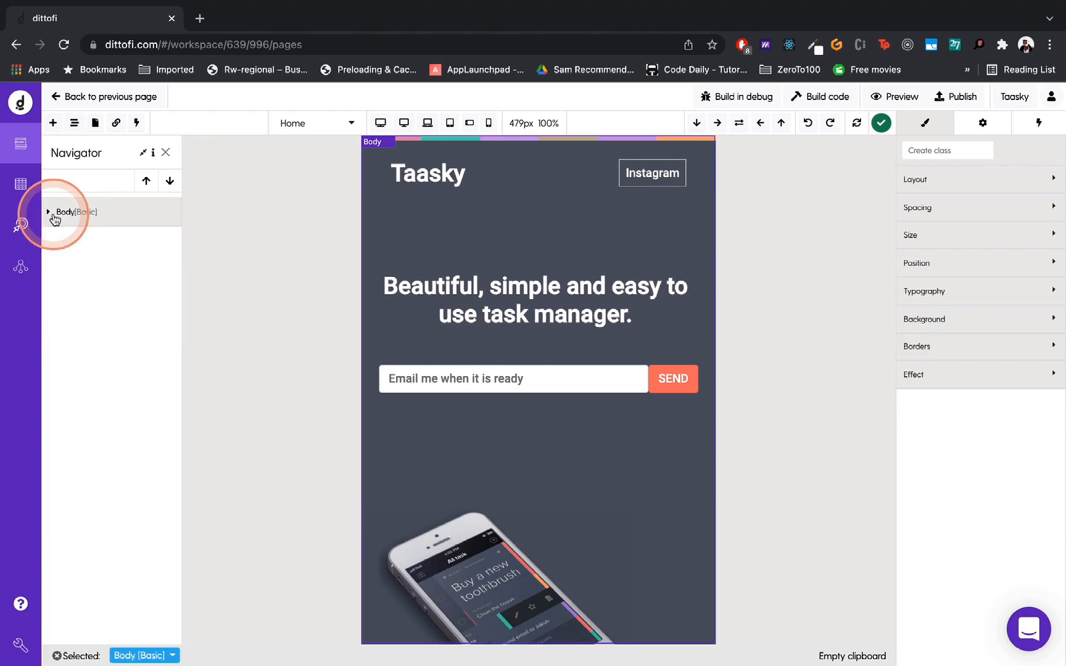
click(48, 213)
- Expand the DivBlock inside the main Container and its first two nested containers to inspect their elements
click(98, 265)
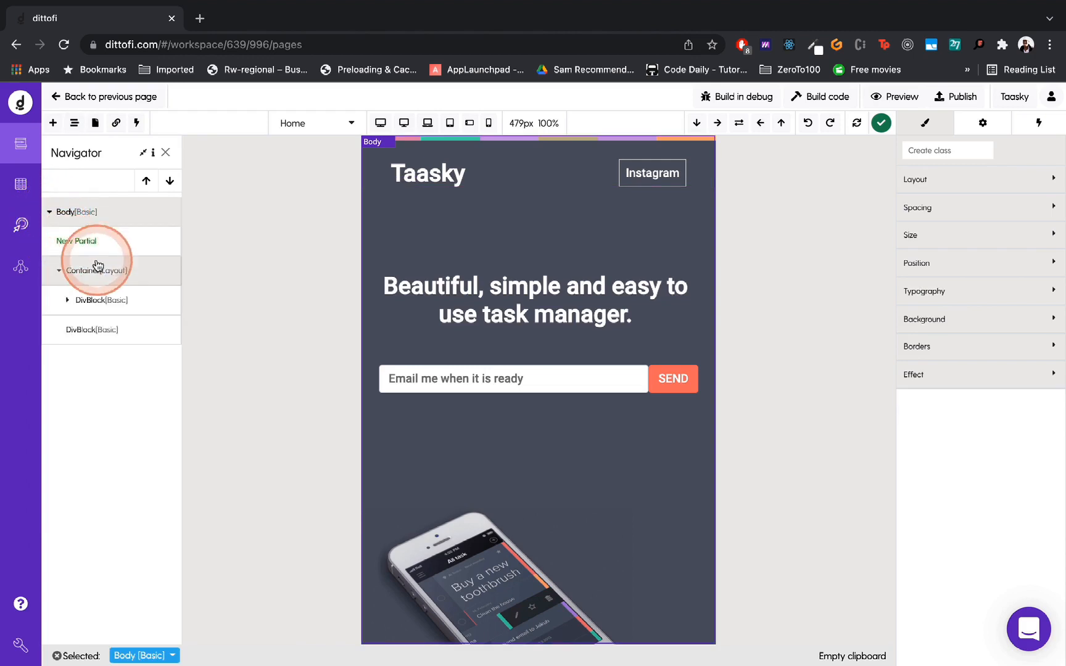
click(67, 302)
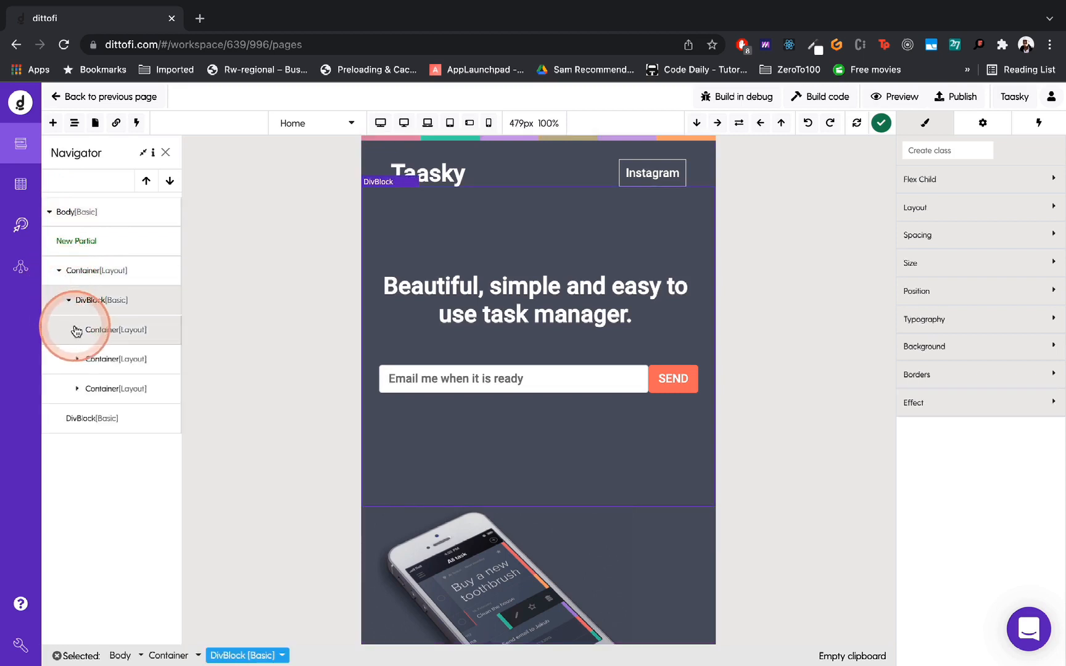
click(76, 332)
click(78, 388)
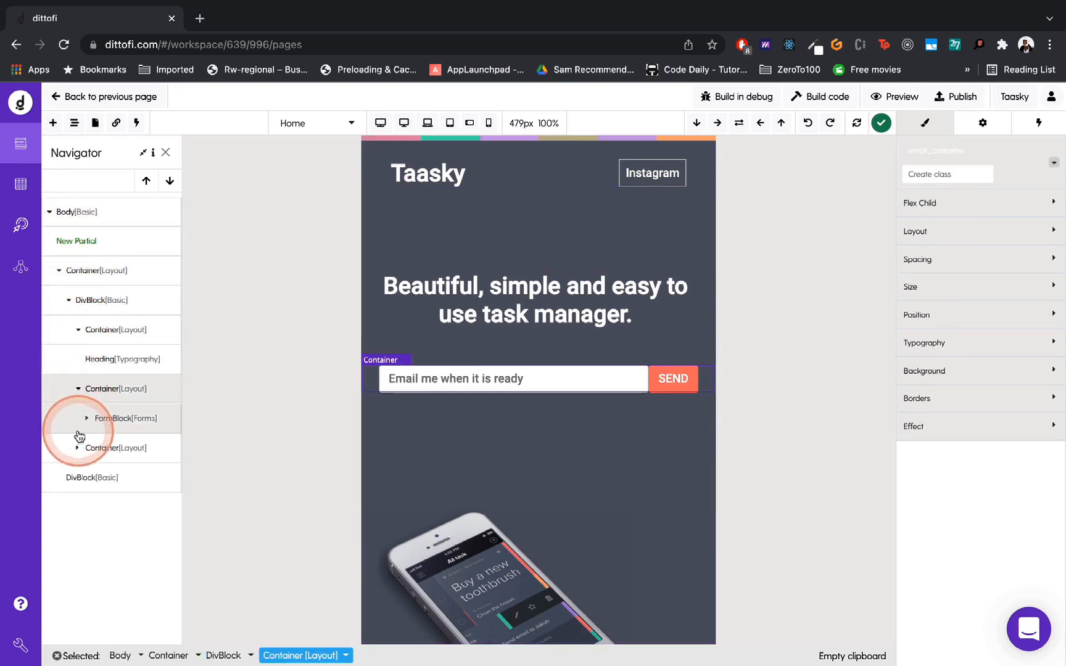
- Select the main heading on the canvas, and move the selection up to its parent Container
click(479, 296)
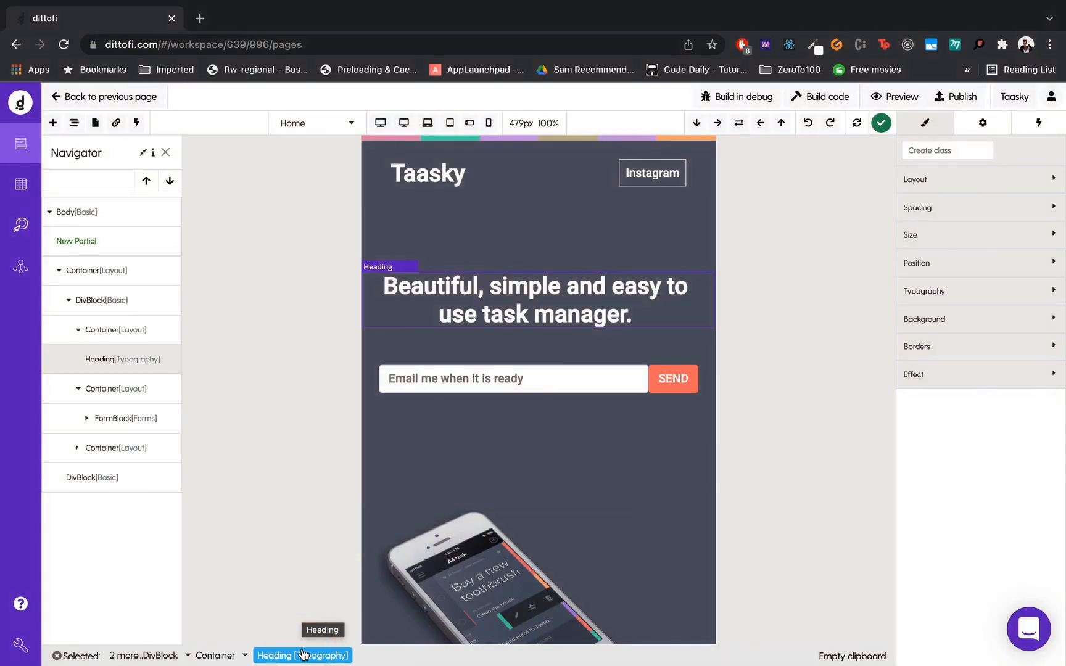
click(296, 655)
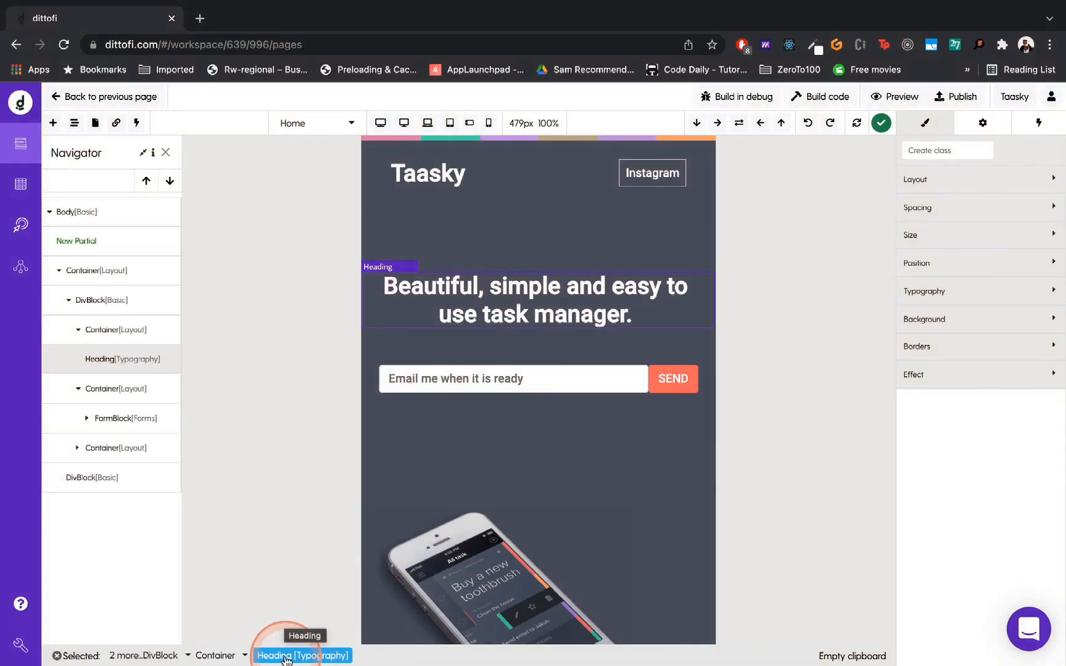
click(201, 656)
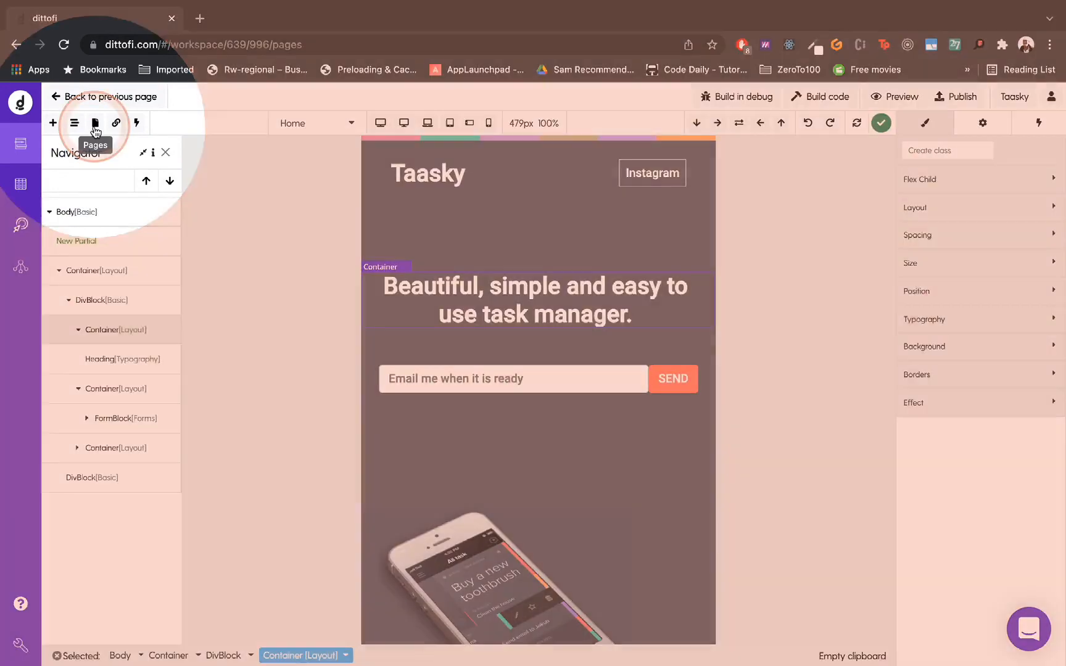
- Show the site pages, open the page settings of "Welcome to Taasky", and highlight the page's slug
click(95, 123)
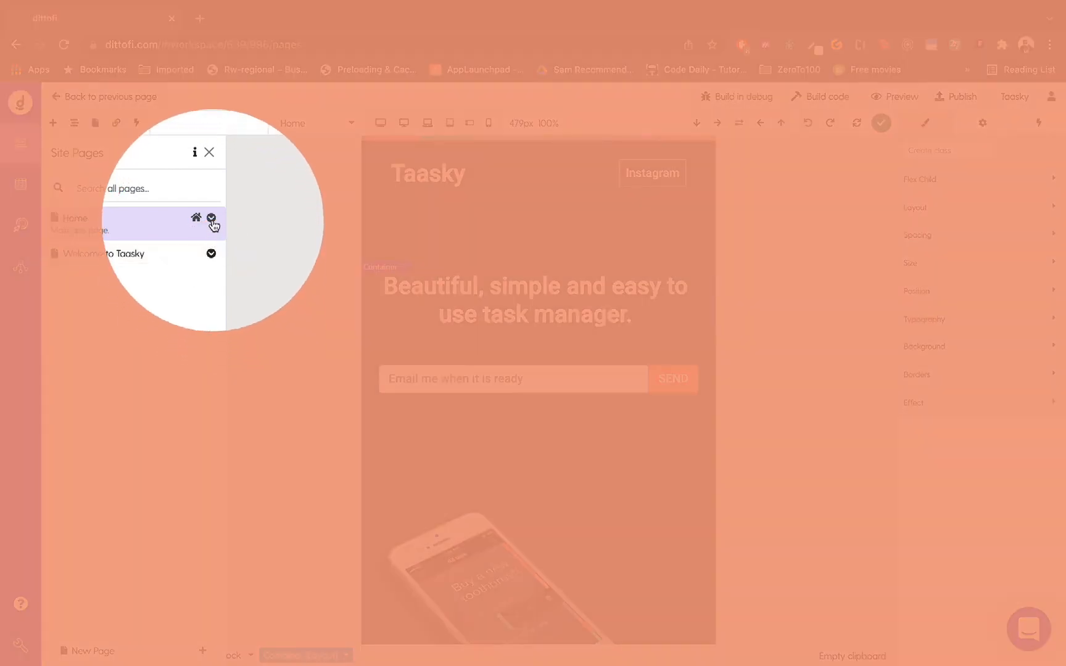
click(211, 254)
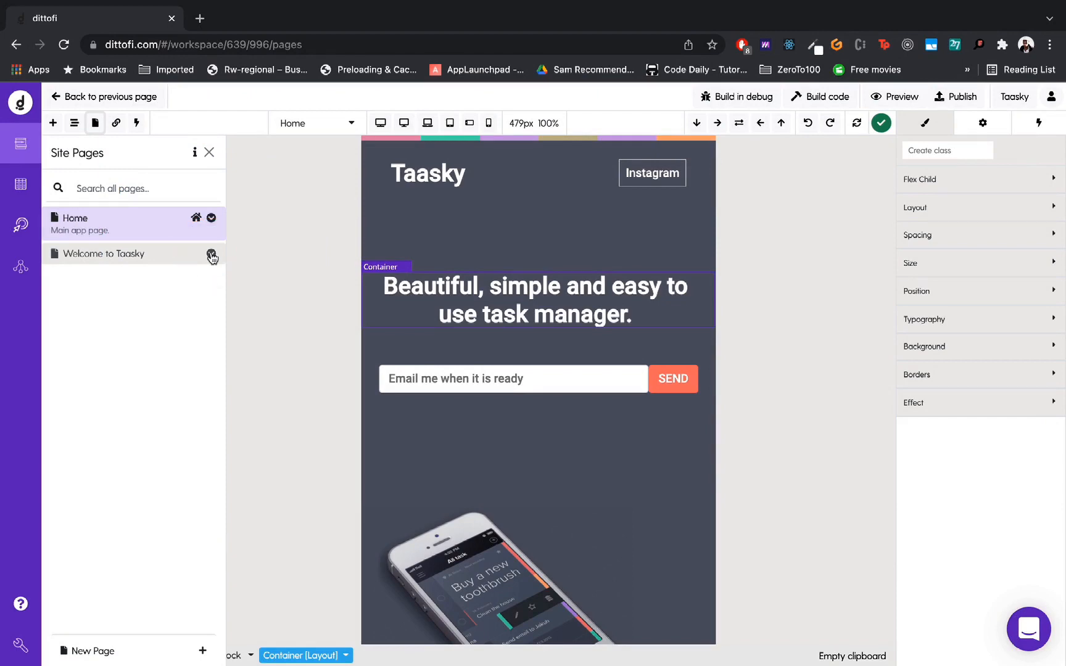
click(211, 254)
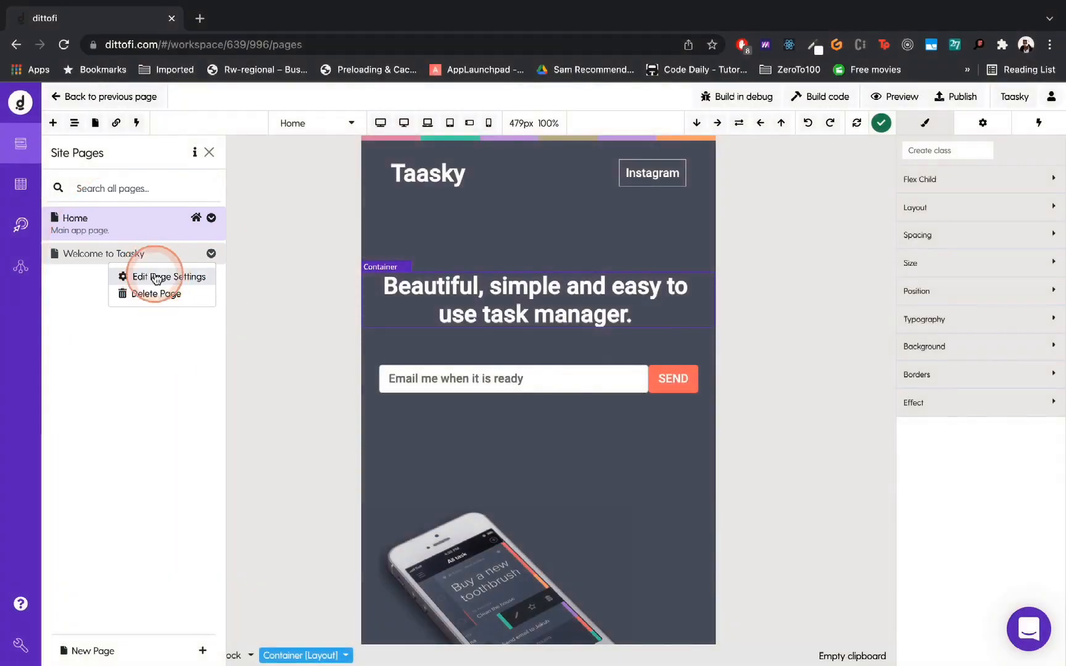
click(156, 277)
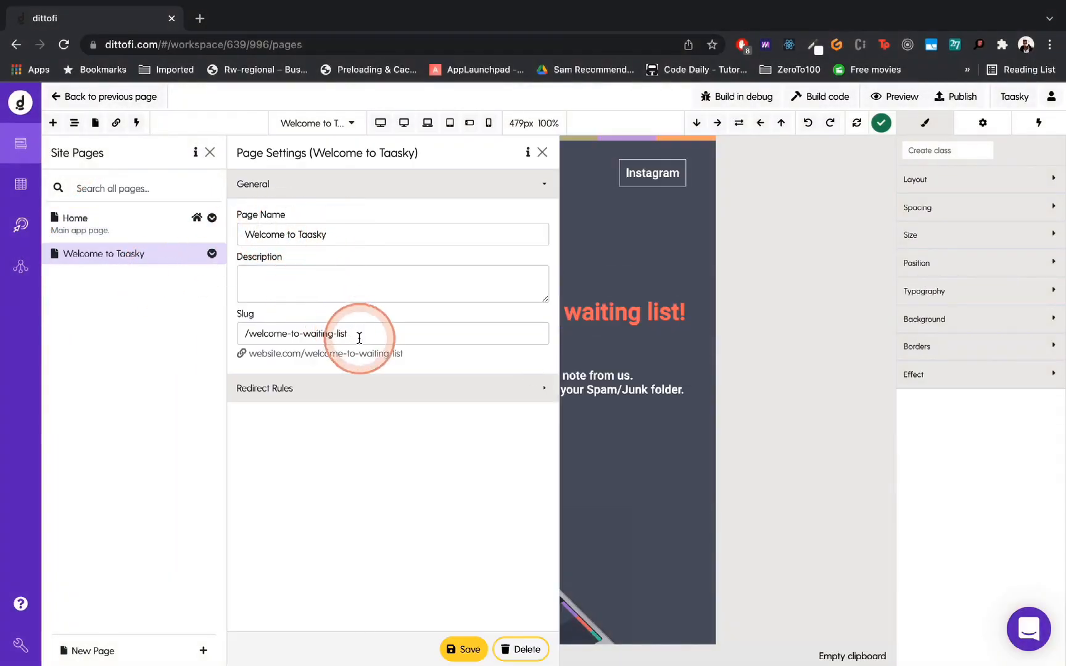
drag(355, 333, 255, 337)
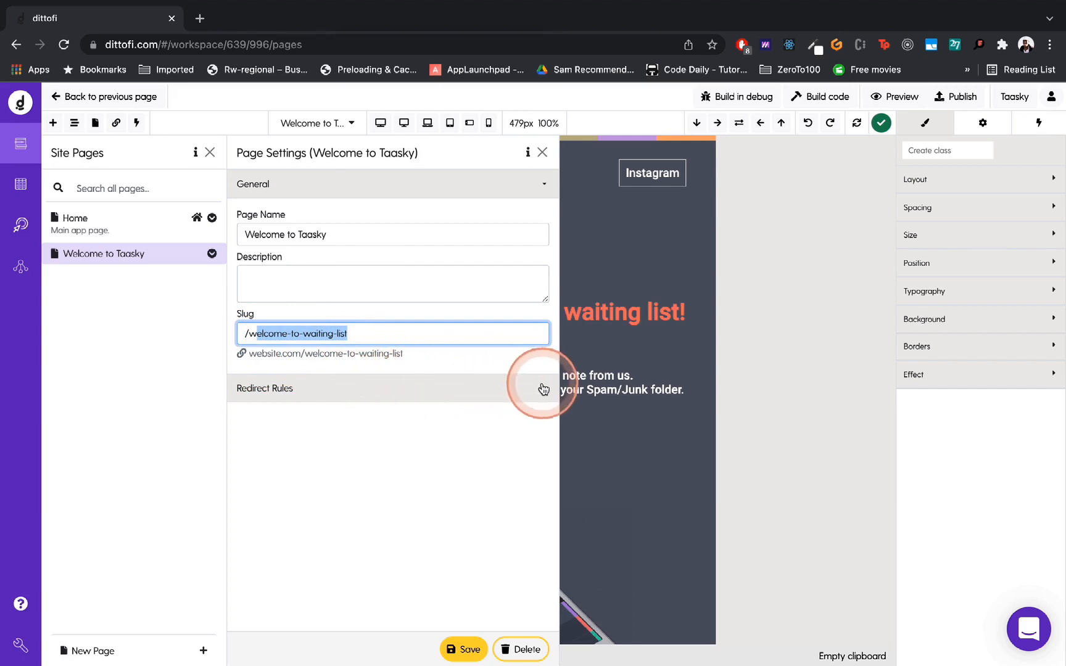
- Expand the Redirect Rules section of the "Welcome to Taasky" page, and close its page settings
click(543, 389)
click(429, 435)
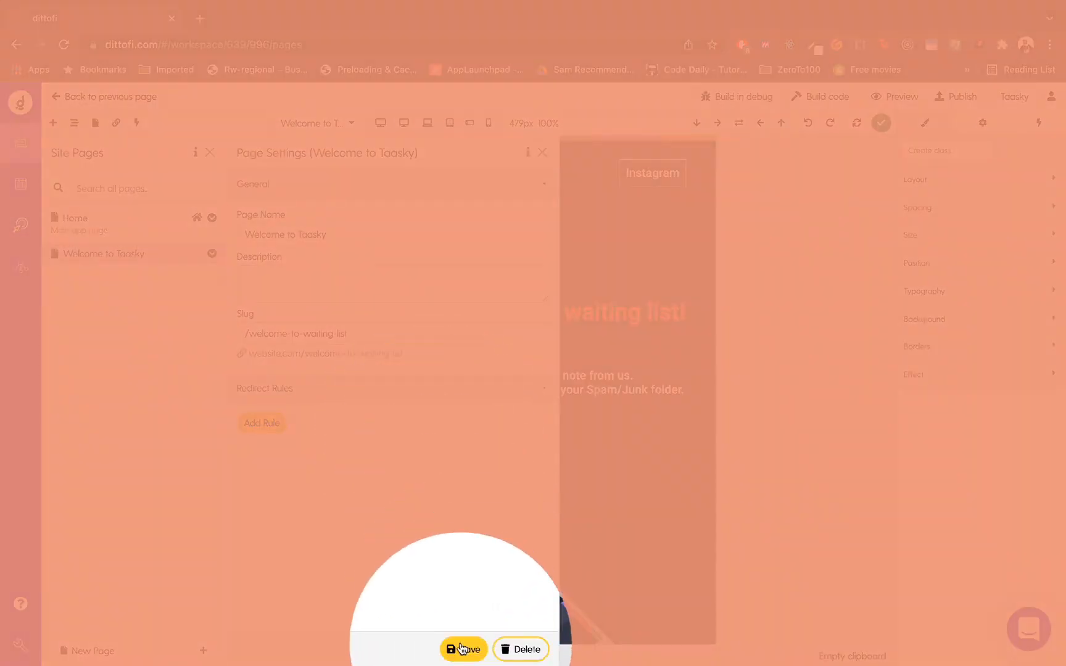
click(461, 648)
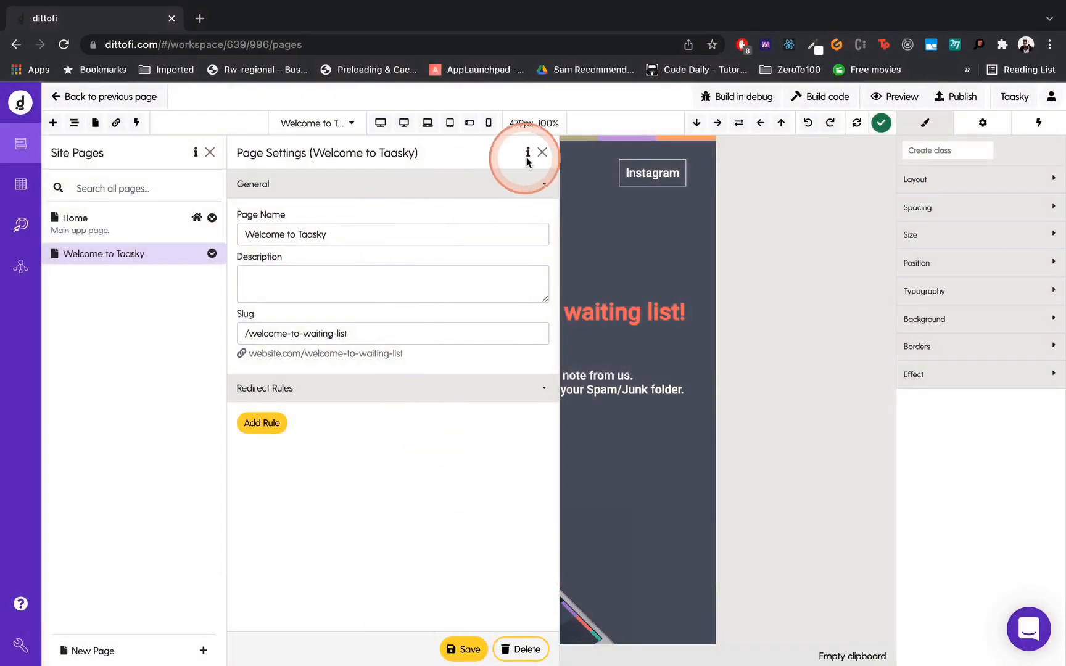
click(543, 154)
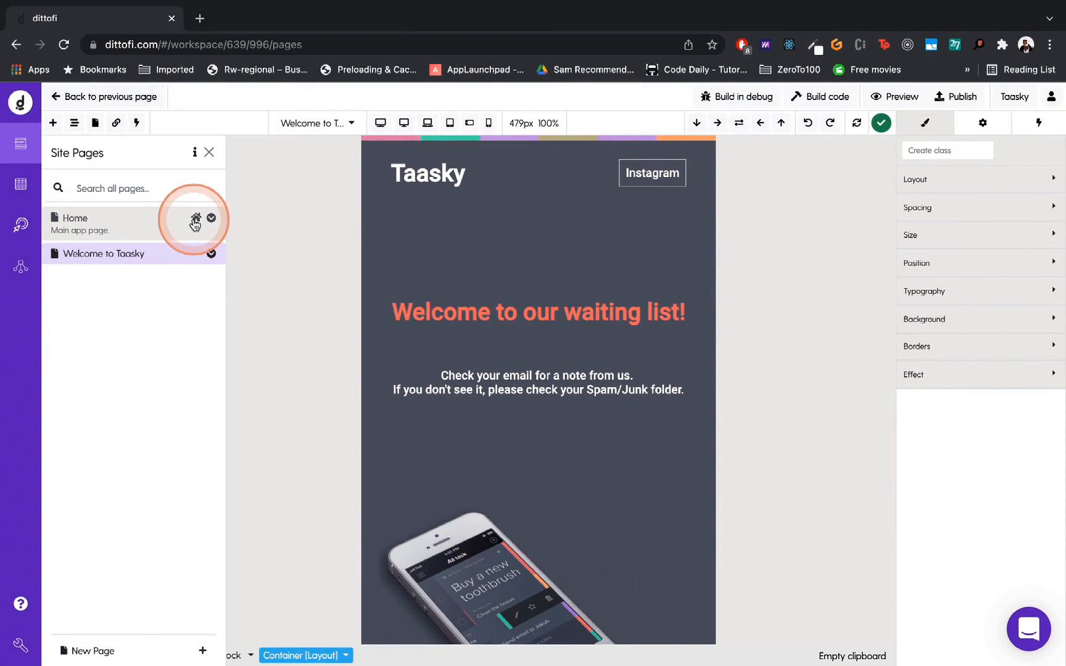
- Open the Home page's settings and expand SEO Settings to view the title tag and meta description fields
click(195, 219)
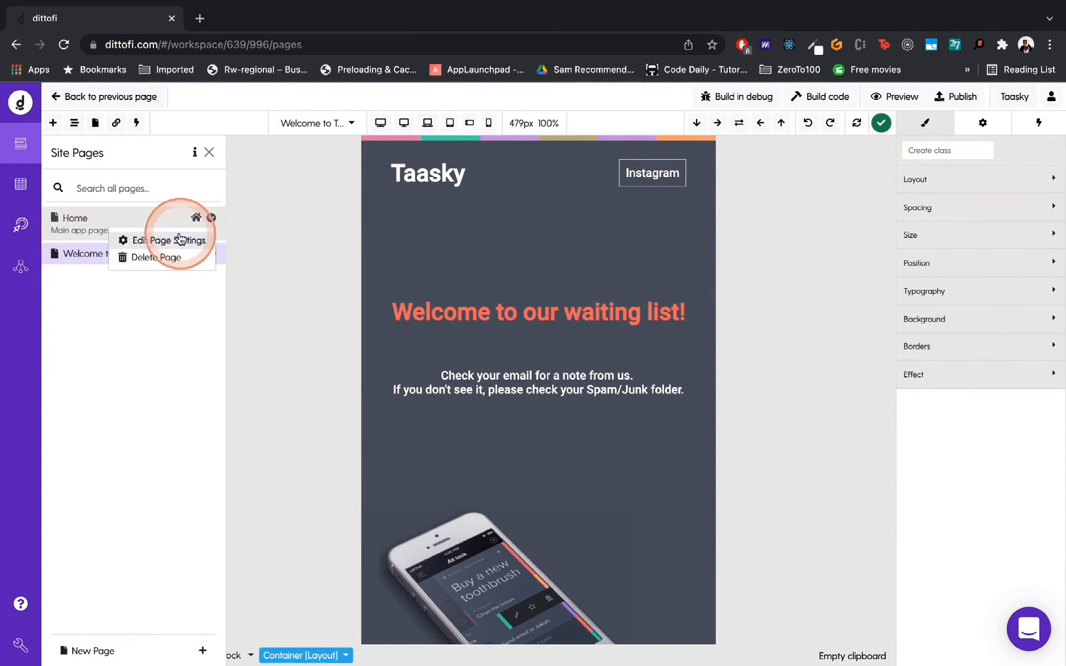
click(181, 240)
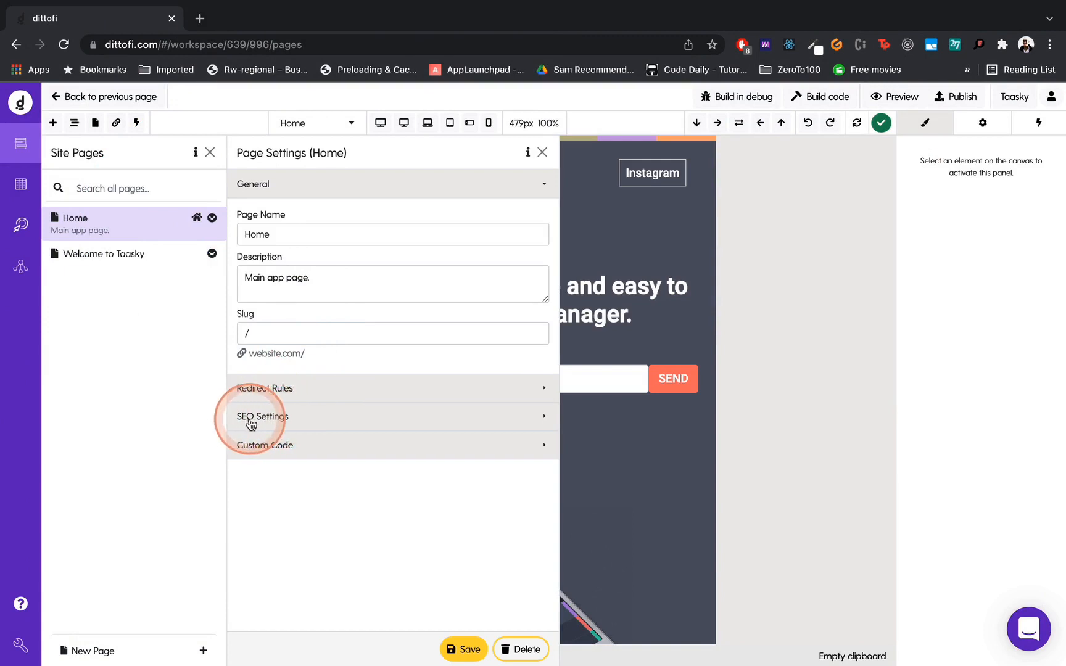
click(534, 419)
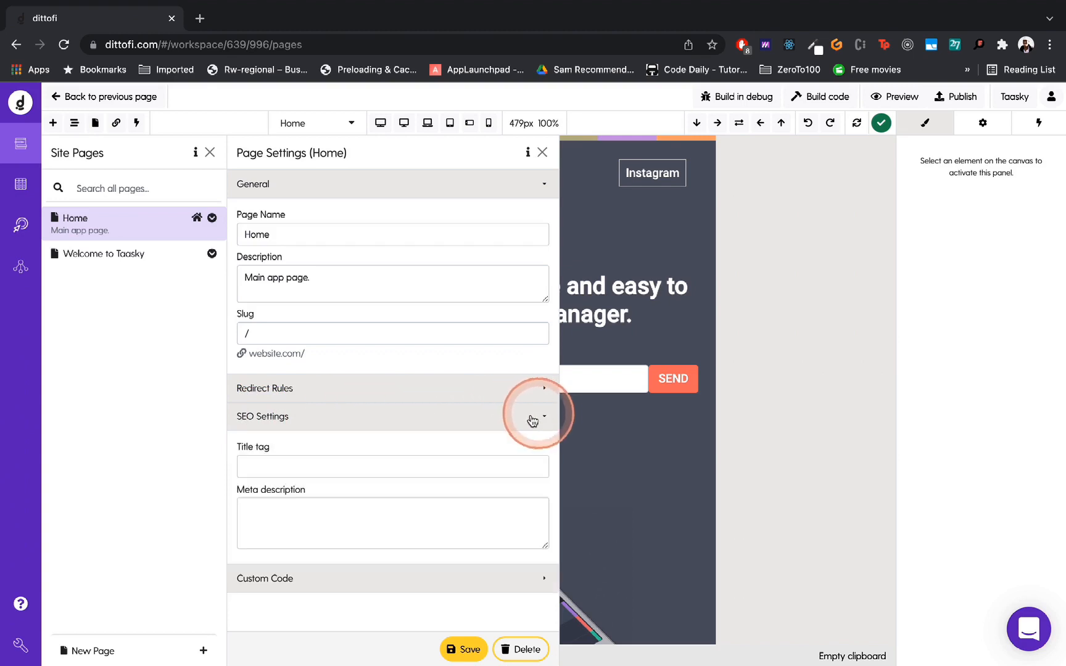
click(262, 464)
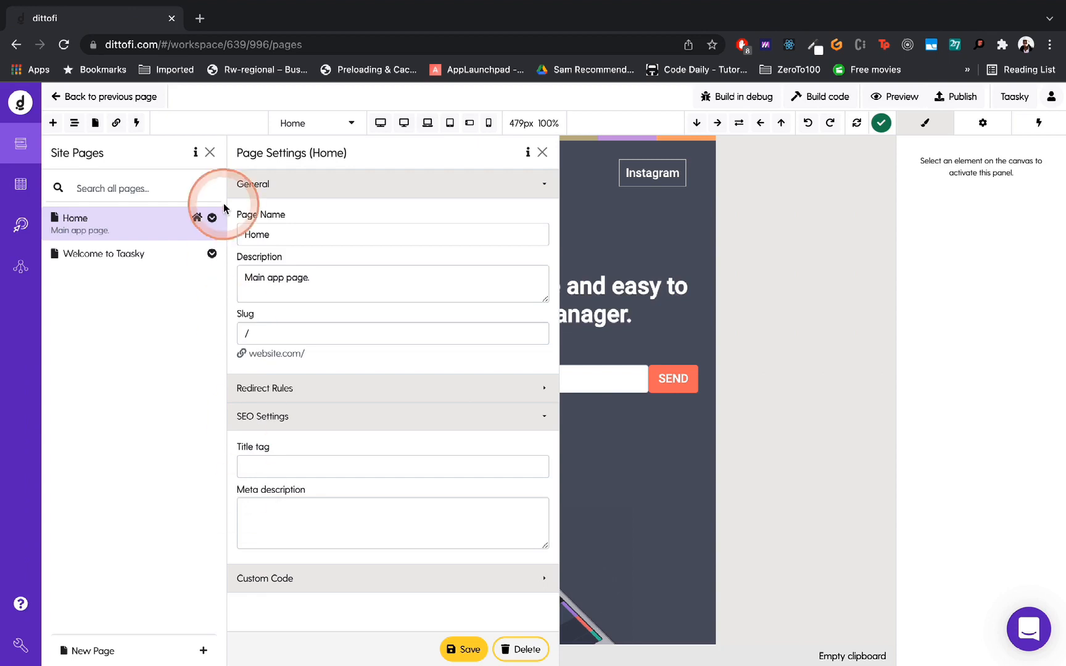
- Search Google for the instructor's name in a new browser tab, and highlight the personal website's description in the results
click(199, 18)
click(217, 39)
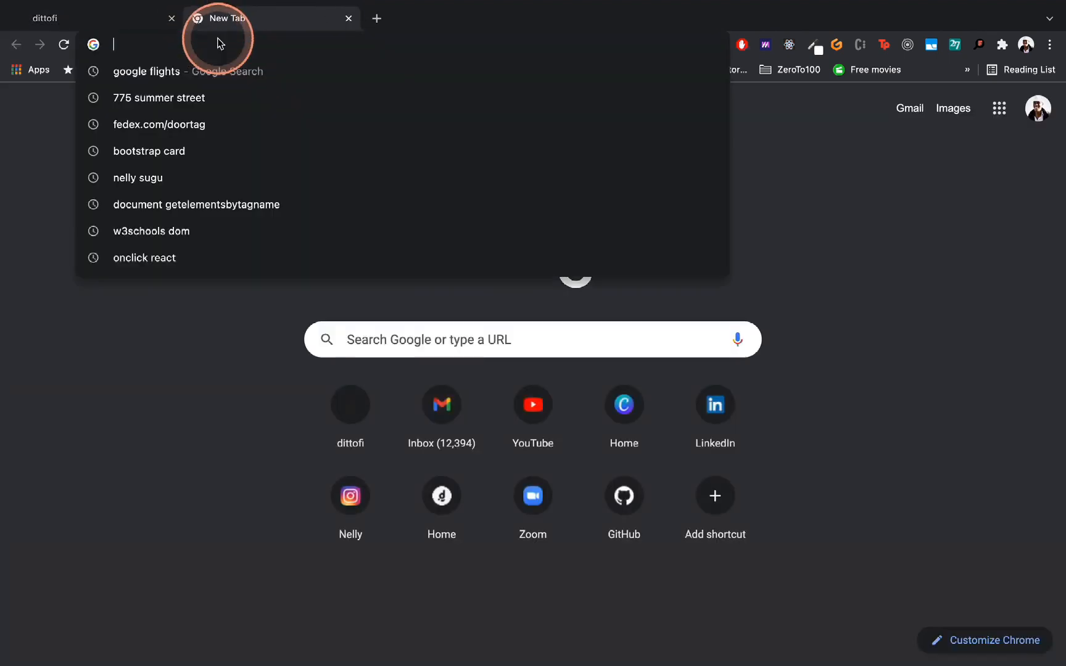
text(nelly sugu)
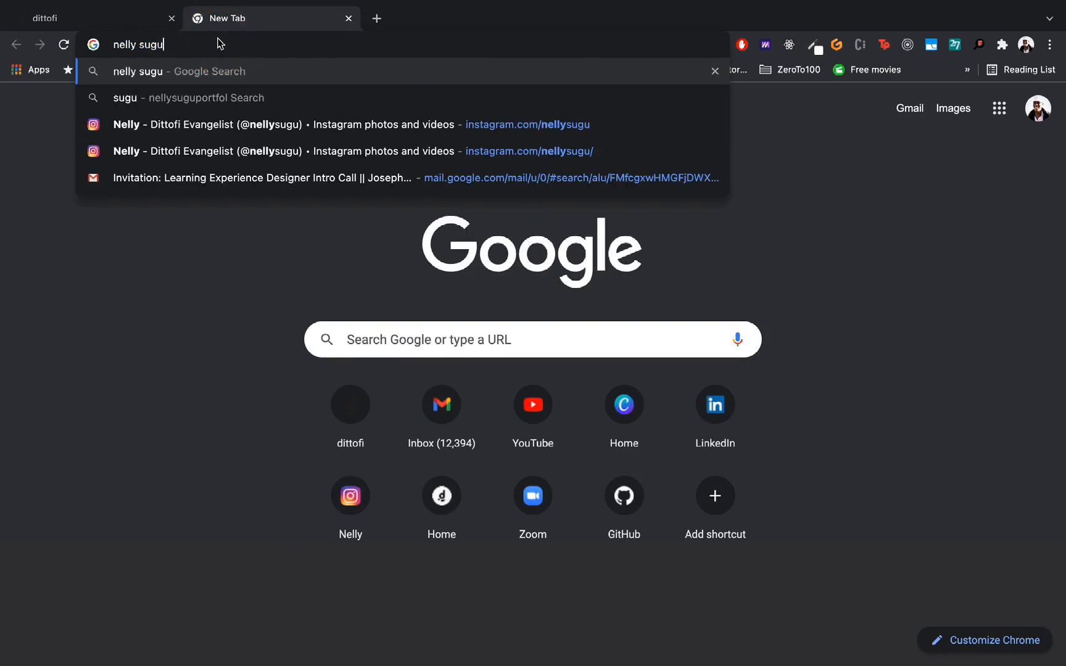
key(Return)
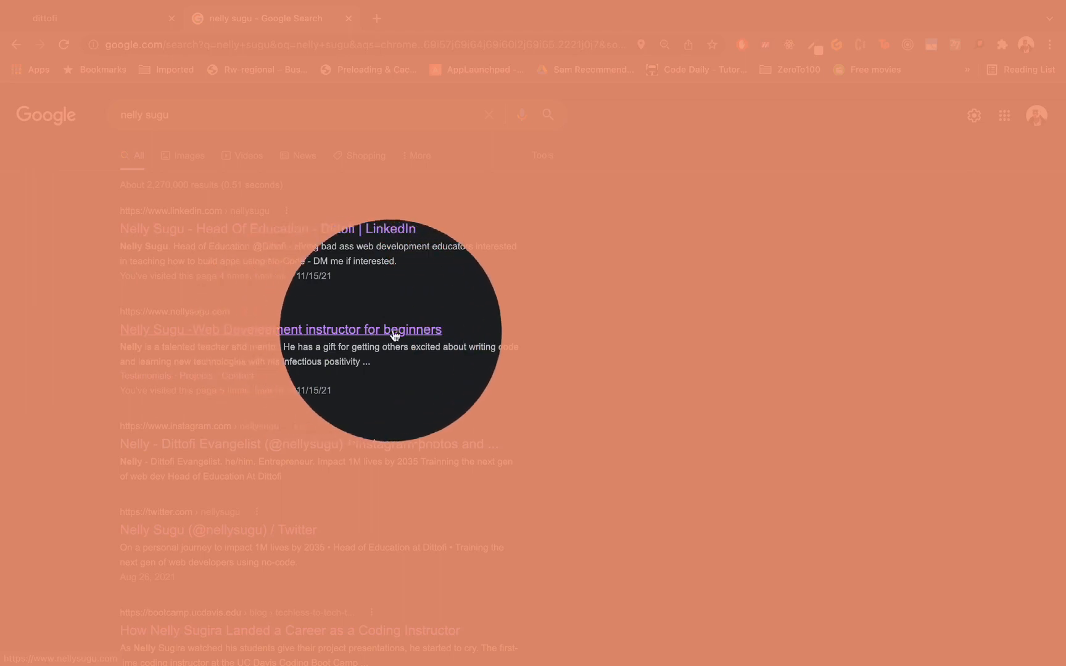
click(339, 336)
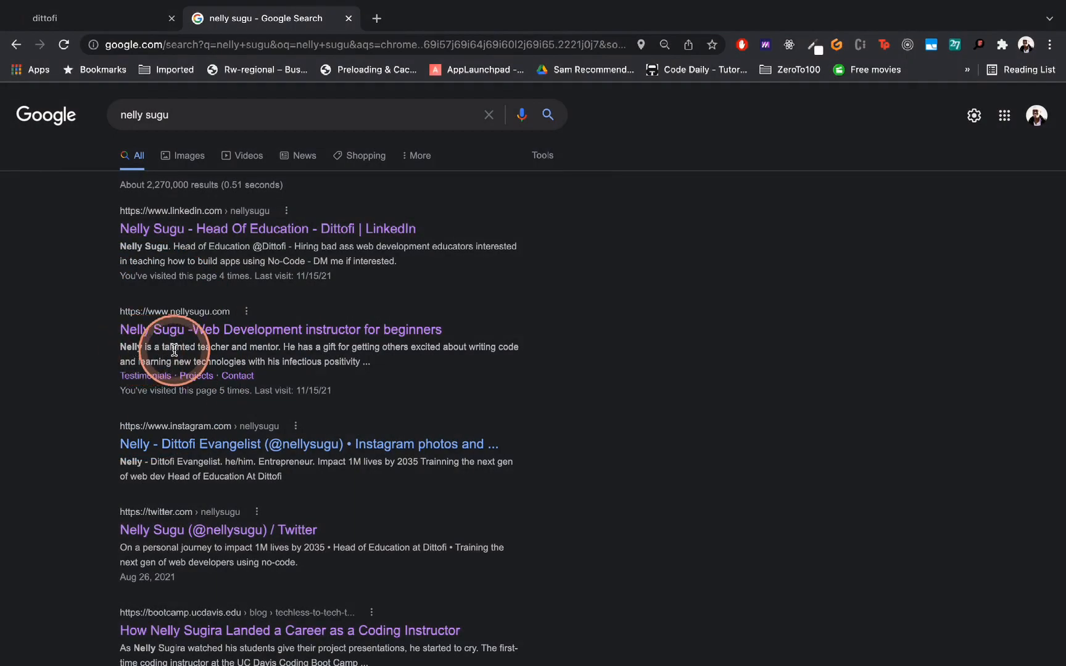
drag(120, 347, 346, 360)
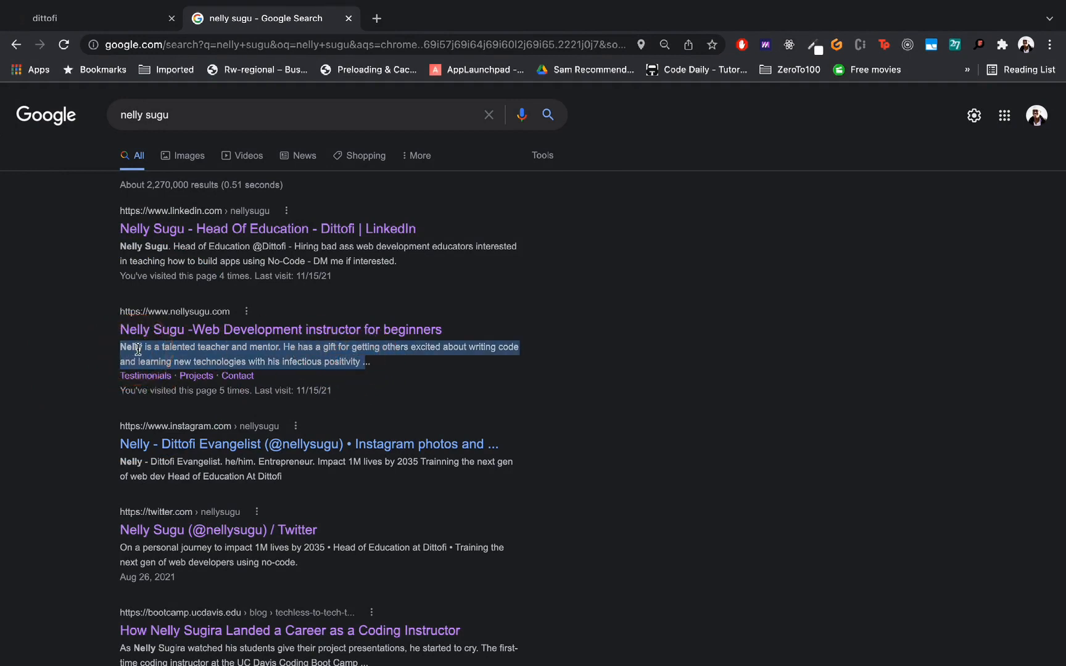
- Return to the Dittofi tab, view the Home page's Custom Code section instead of SEO Settings, and close the page settings
click(106, 24)
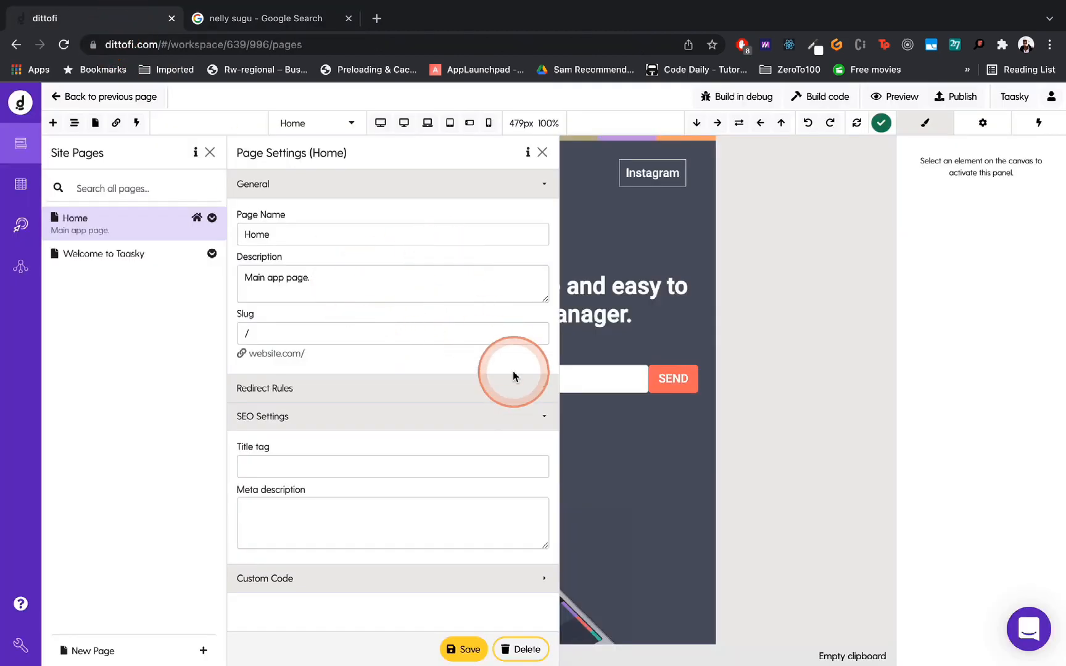
click(541, 421)
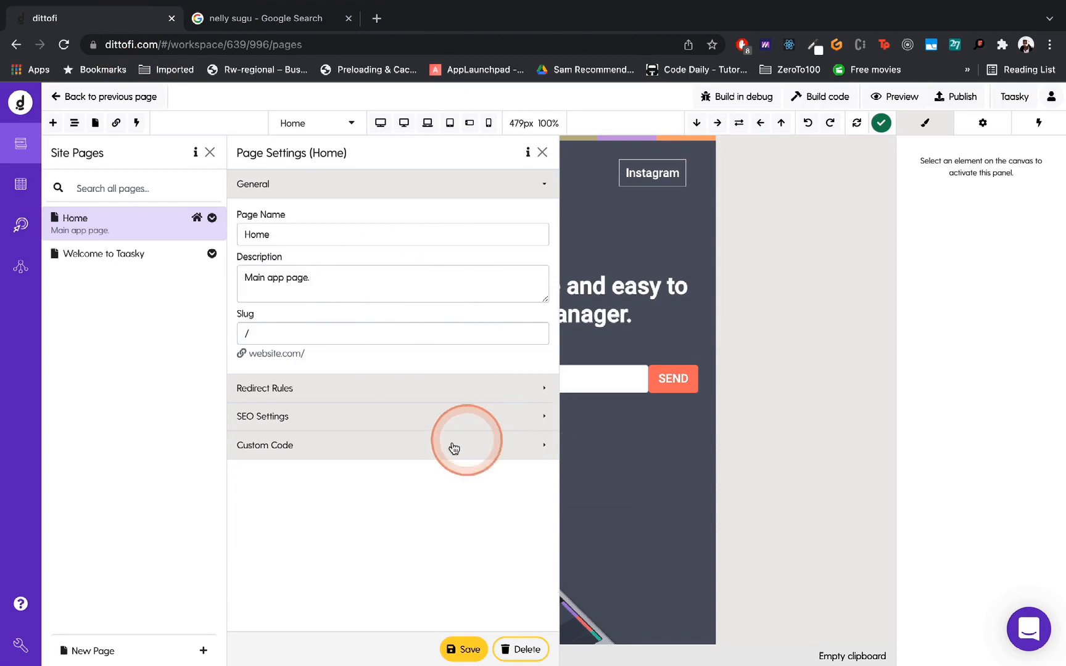
click(543, 448)
scroll(441, 457, down, 3)
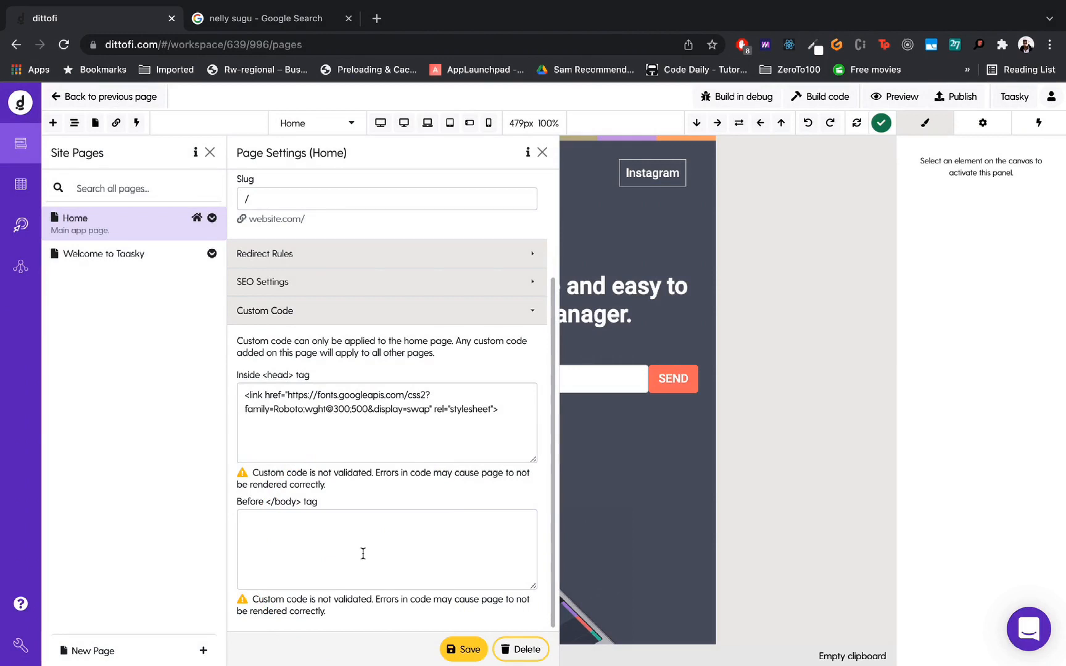
mouse_move(296, 544)
mouse_down()
mouse_move(245, 525)
mouse_move(313, 535)
mouse_up()
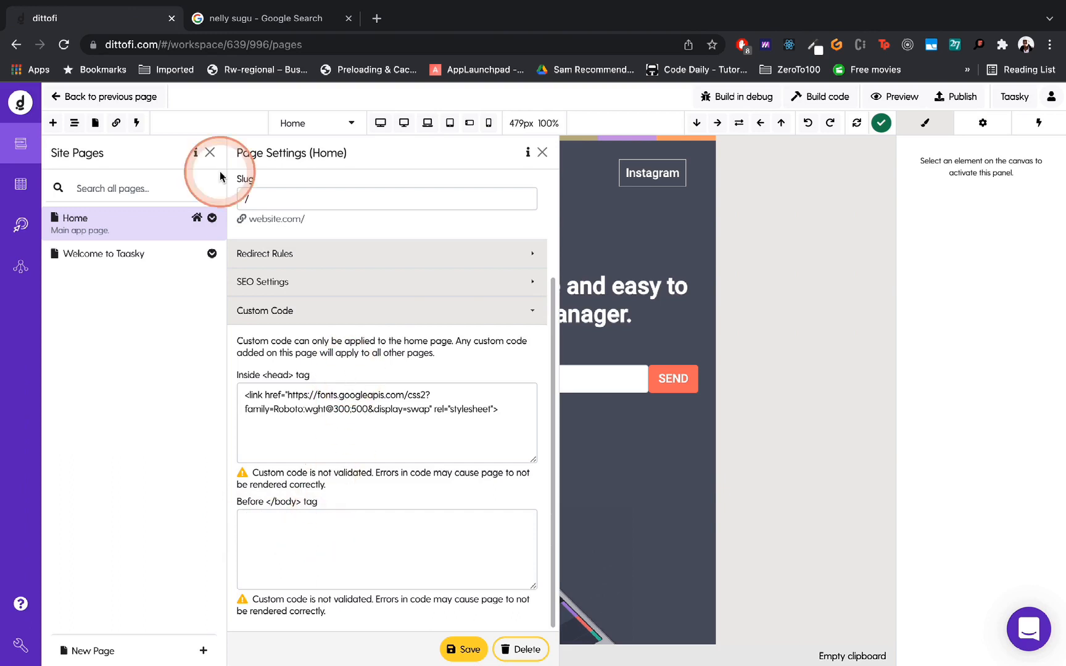
click(541, 153)
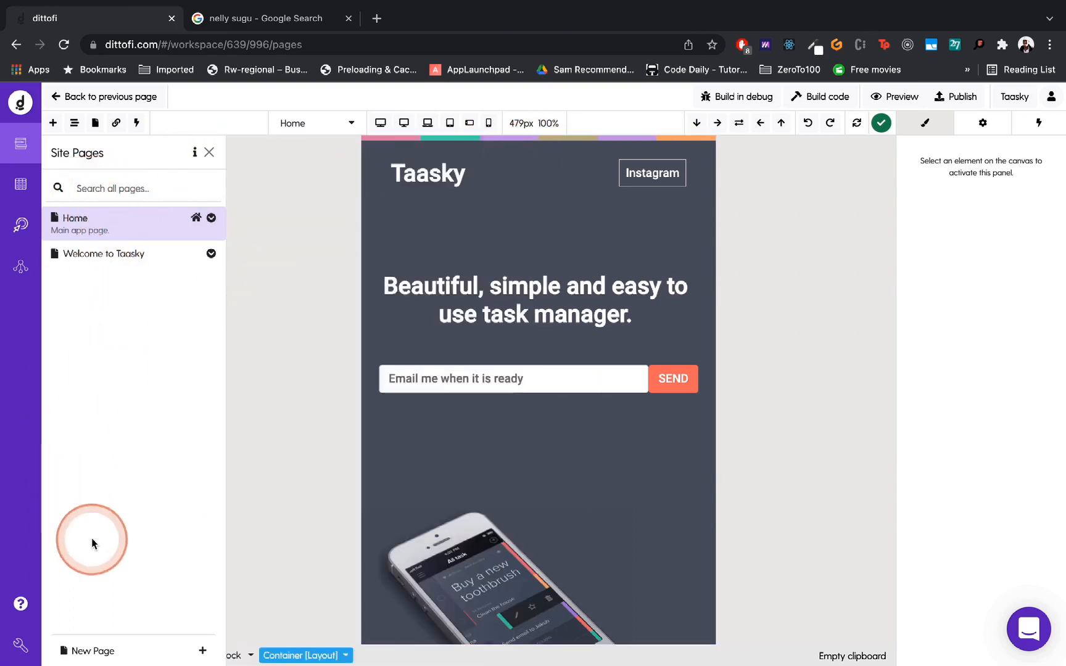
- Search the site pages for "Welcome", and clear the search
click(103, 190)
text(Welcome)
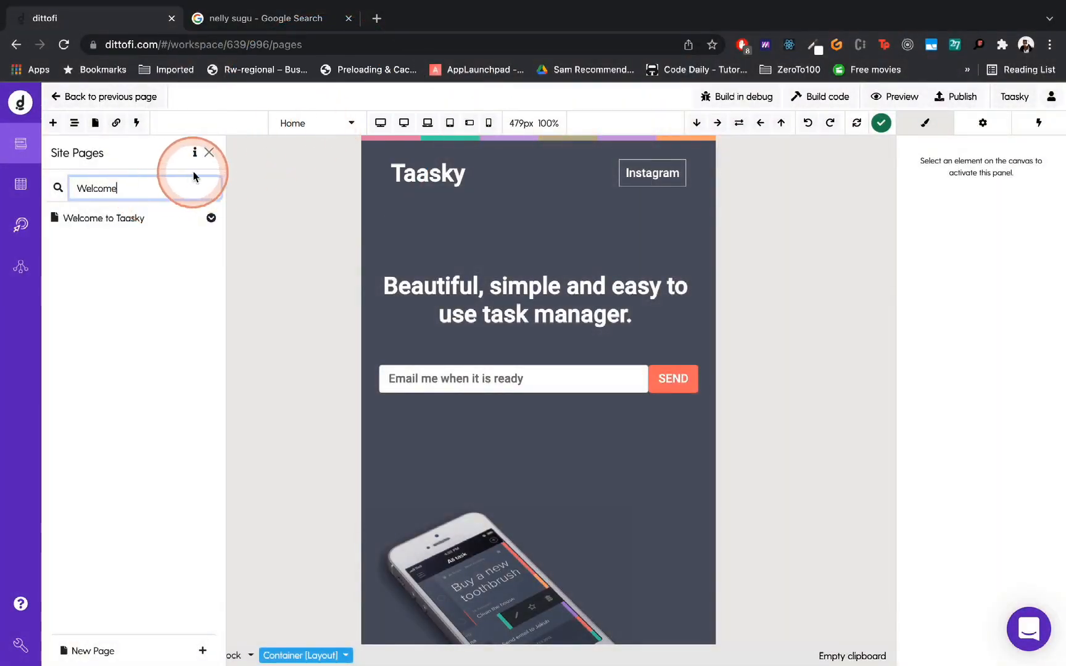
key(BackSpace)
key(BackSpace)
key(BackSpace)
key(BackSpace)
key(BackSpace)
key(BackSpace)
key(BackSpace)
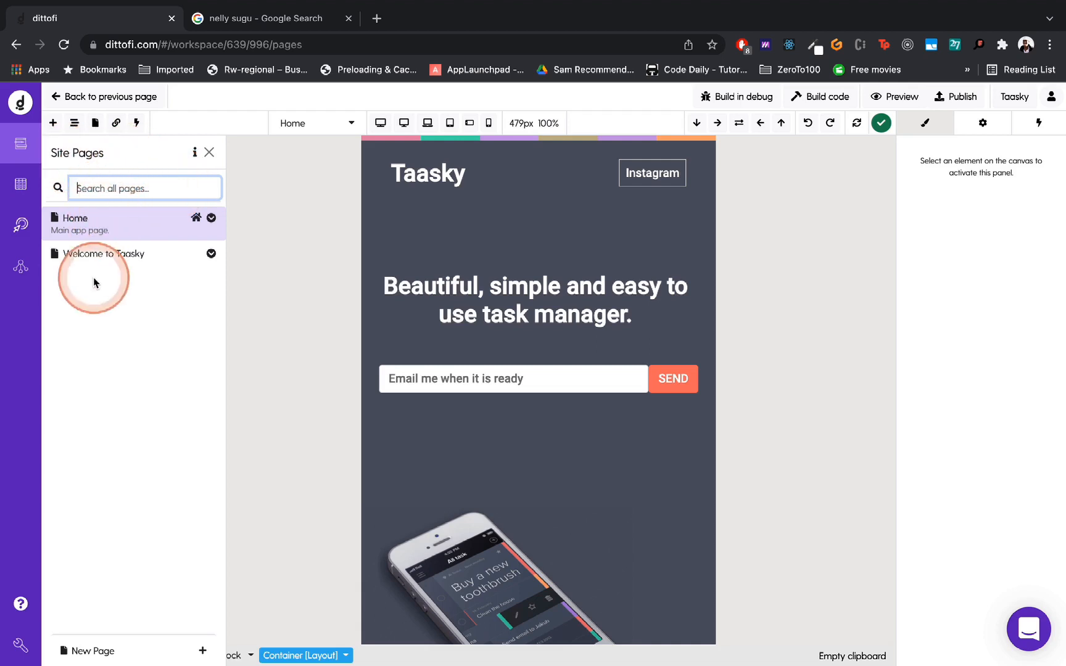
- Switch the canvas to the "Welcome to Taasky" page, and show the app's variables and the options for creating them
click(354, 123)
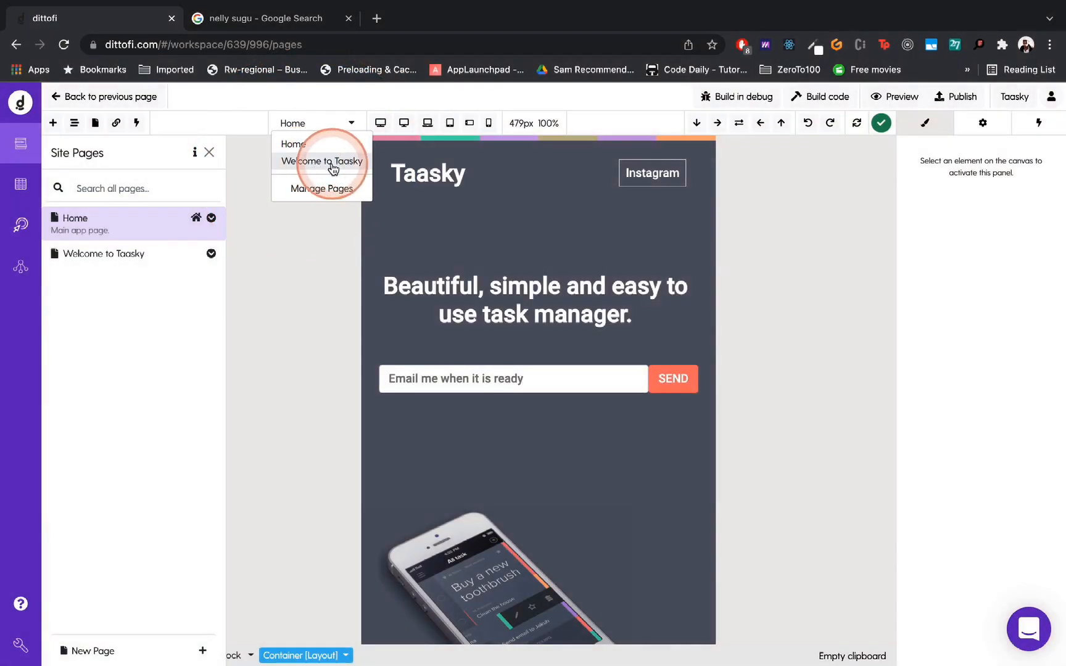
click(298, 163)
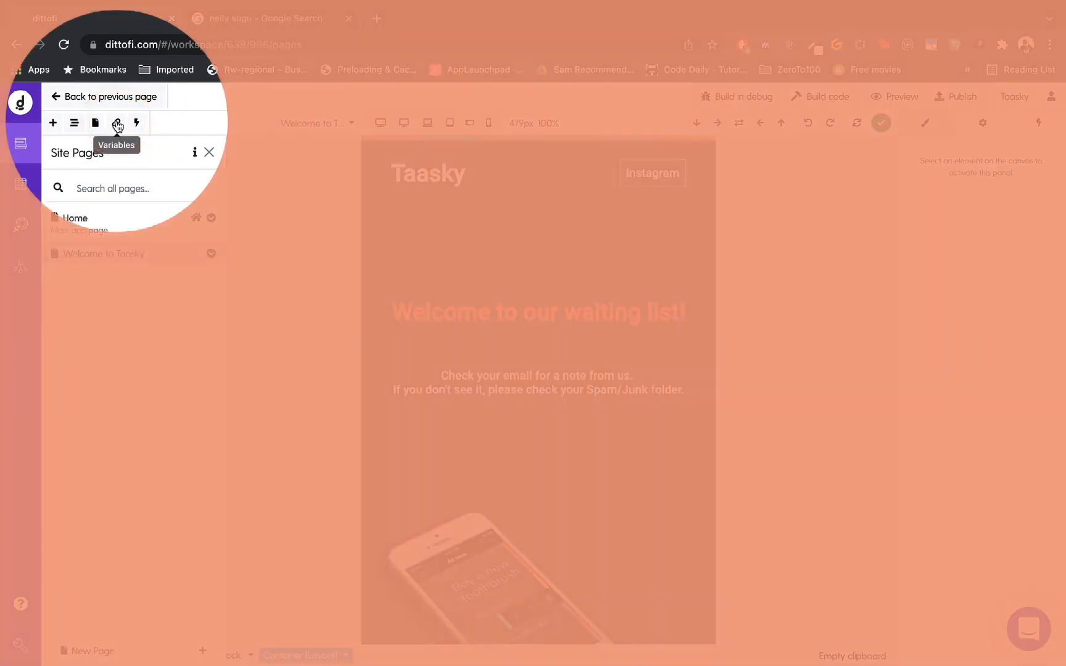
click(117, 124)
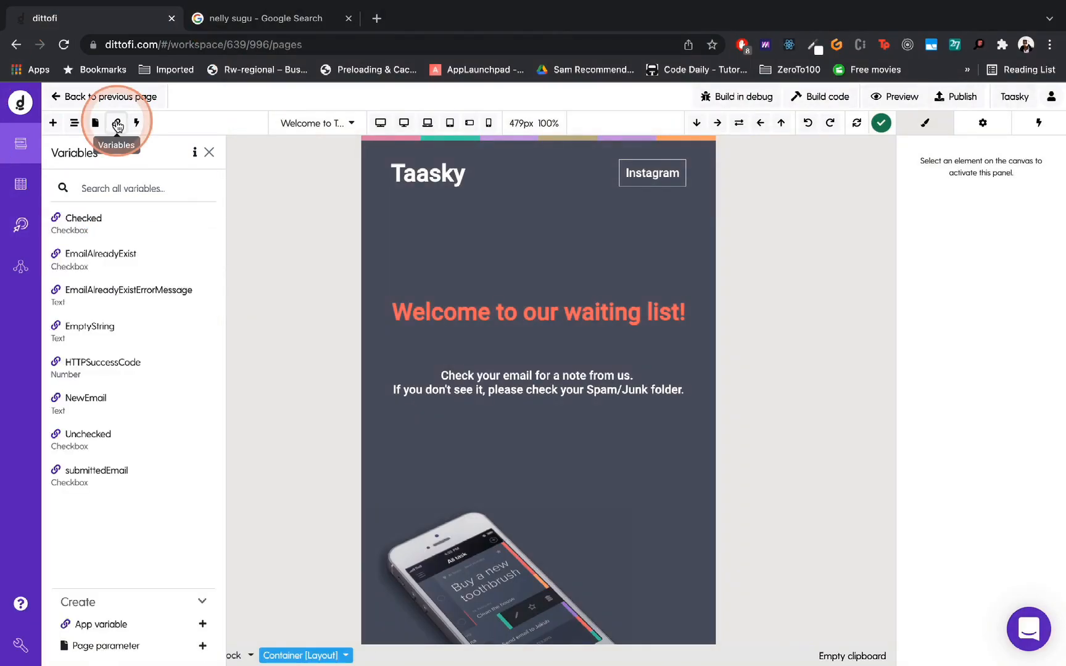
click(150, 203)
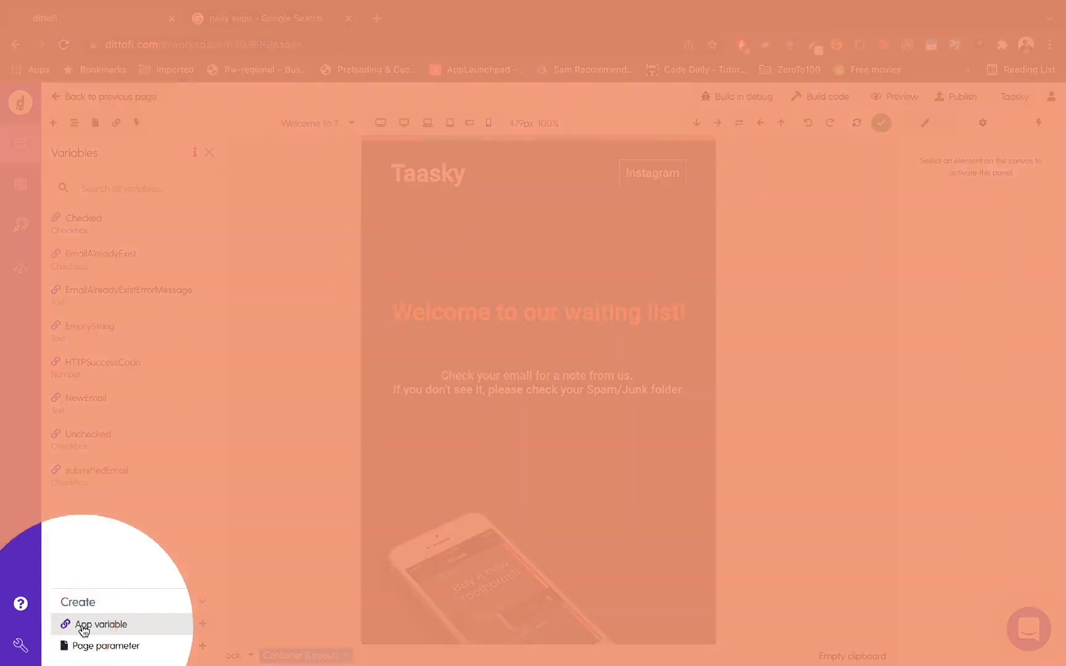
click(132, 627)
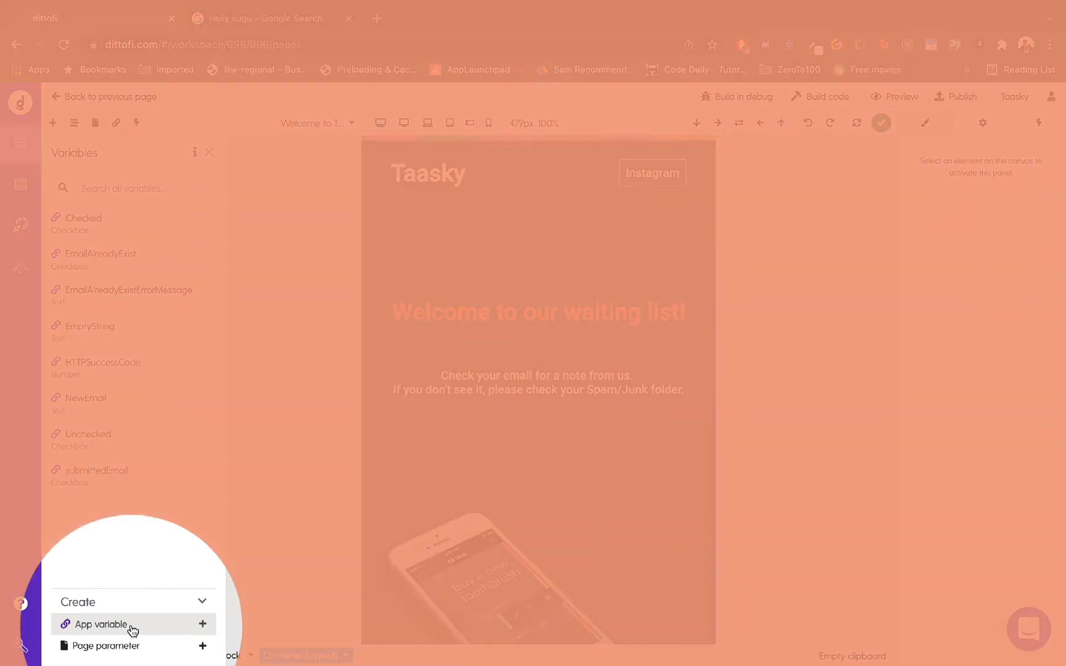
click(138, 629)
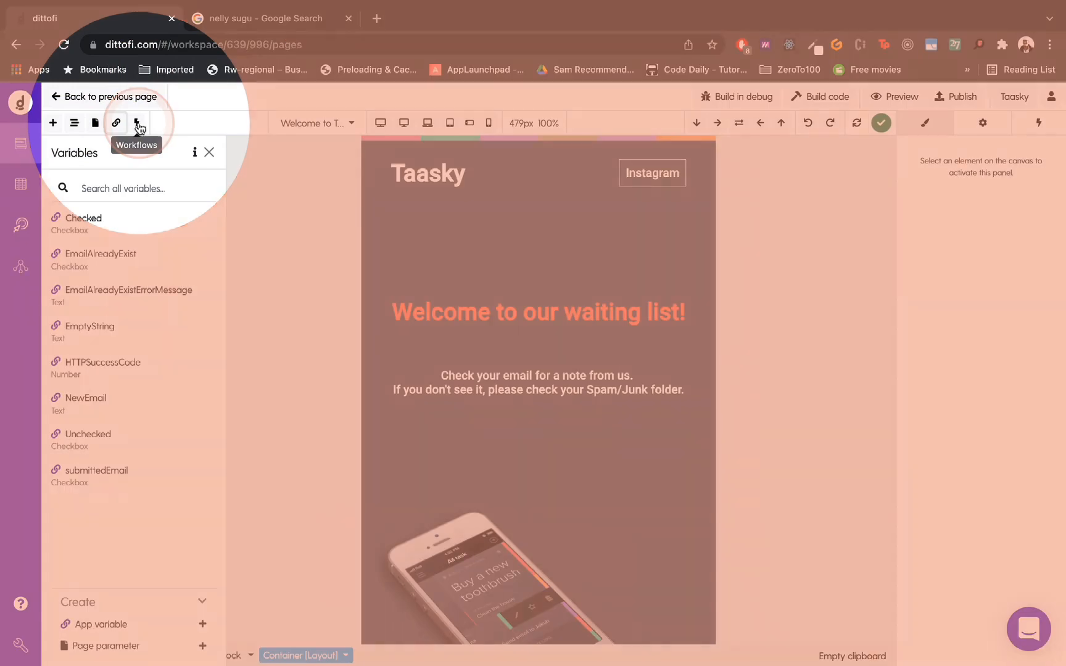
- Show the app's workflows, and switch the canvas to the Home page
click(137, 124)
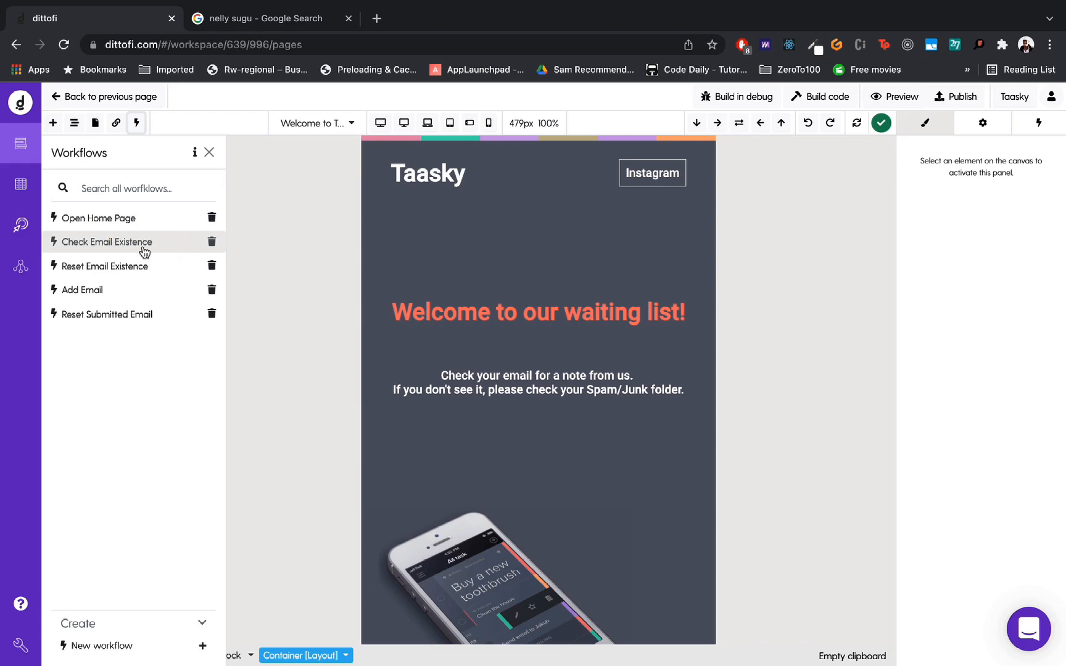
click(351, 124)
click(294, 142)
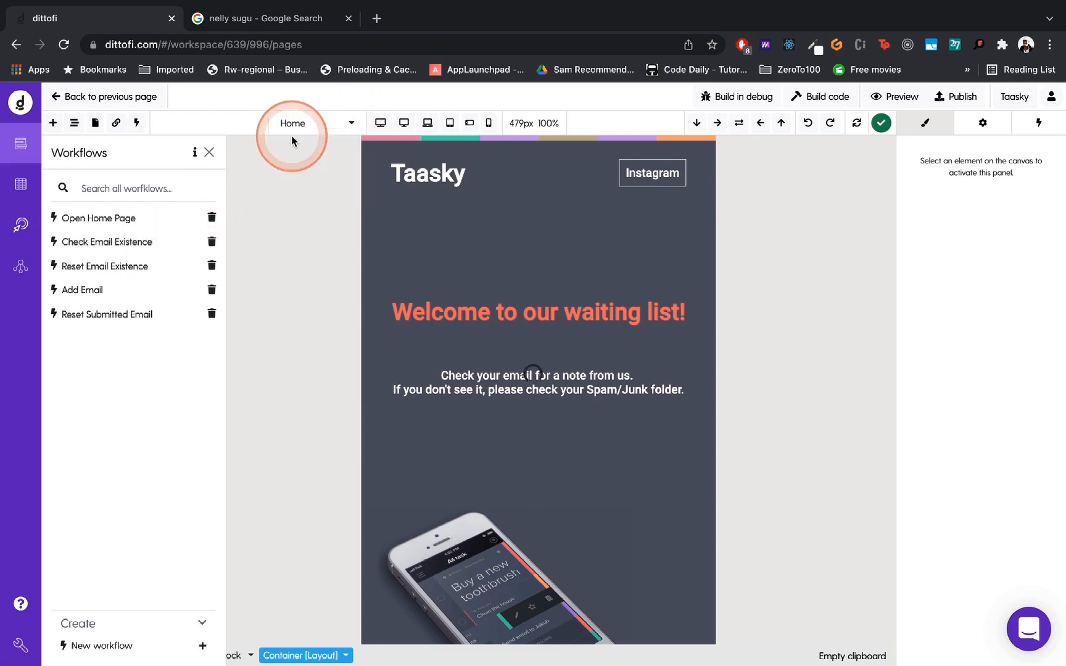
click(475, 326)
click(432, 378)
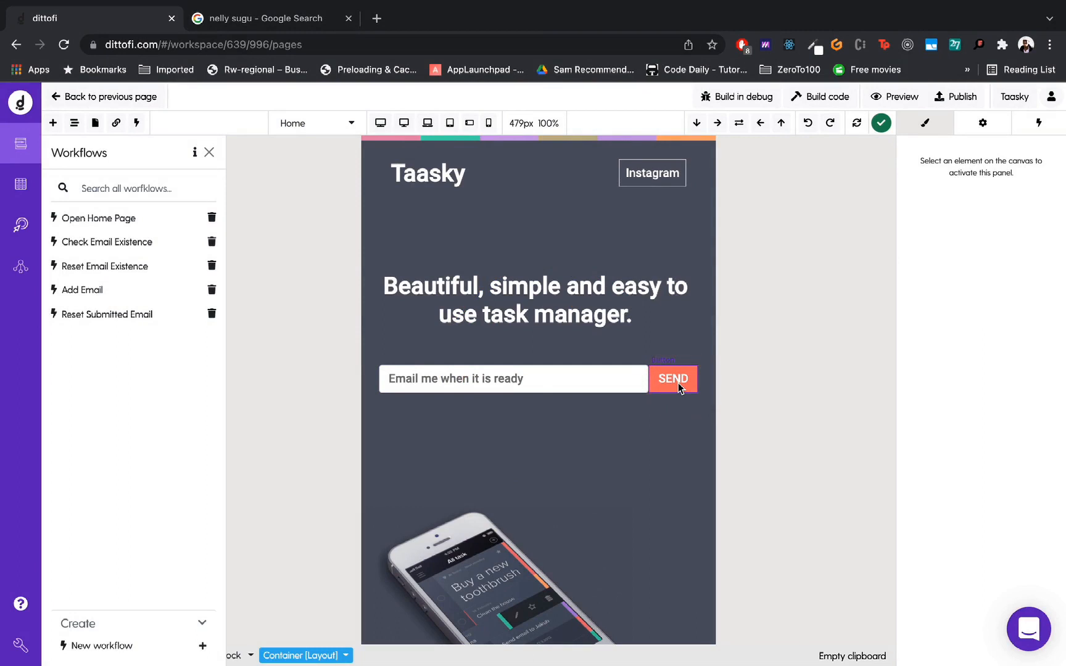
click(568, 379)
click(530, 378)
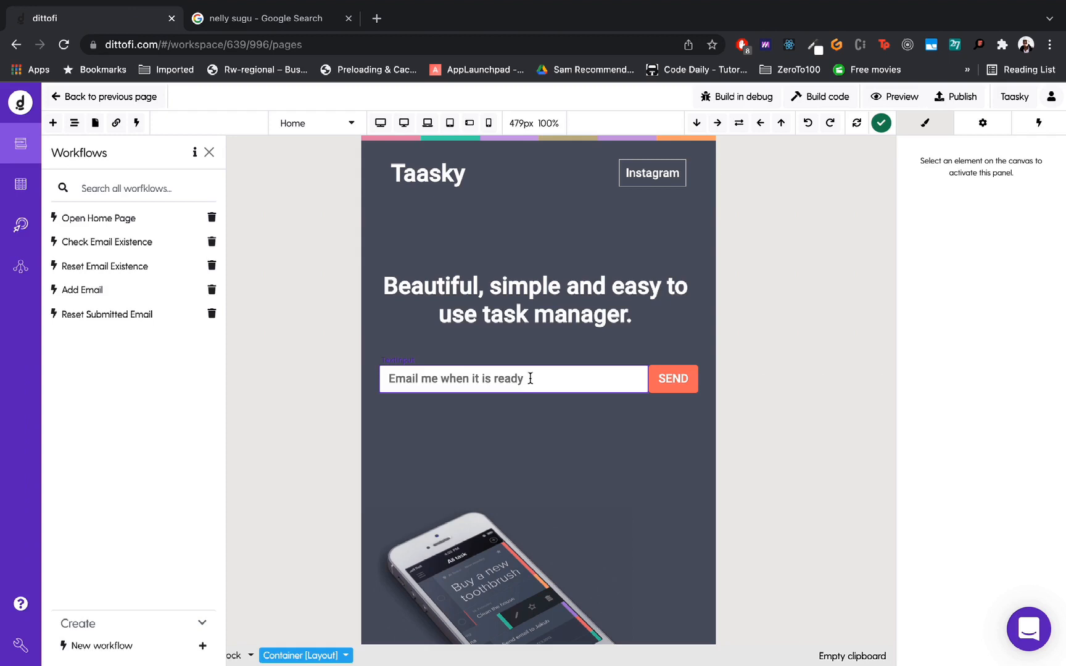
click(197, 352)
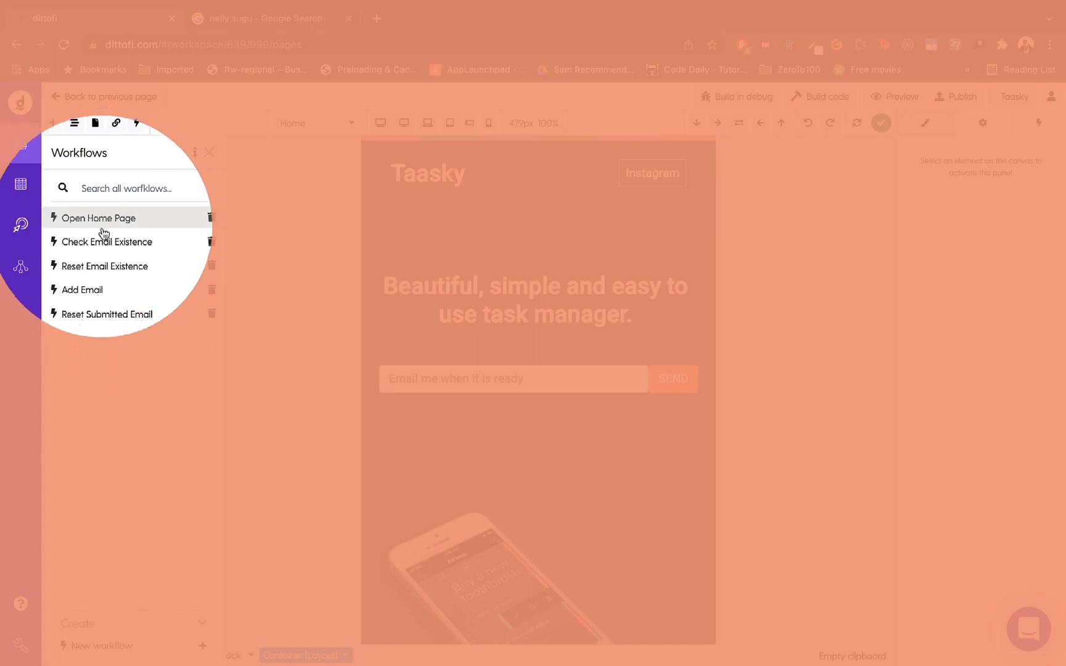
click(148, 315)
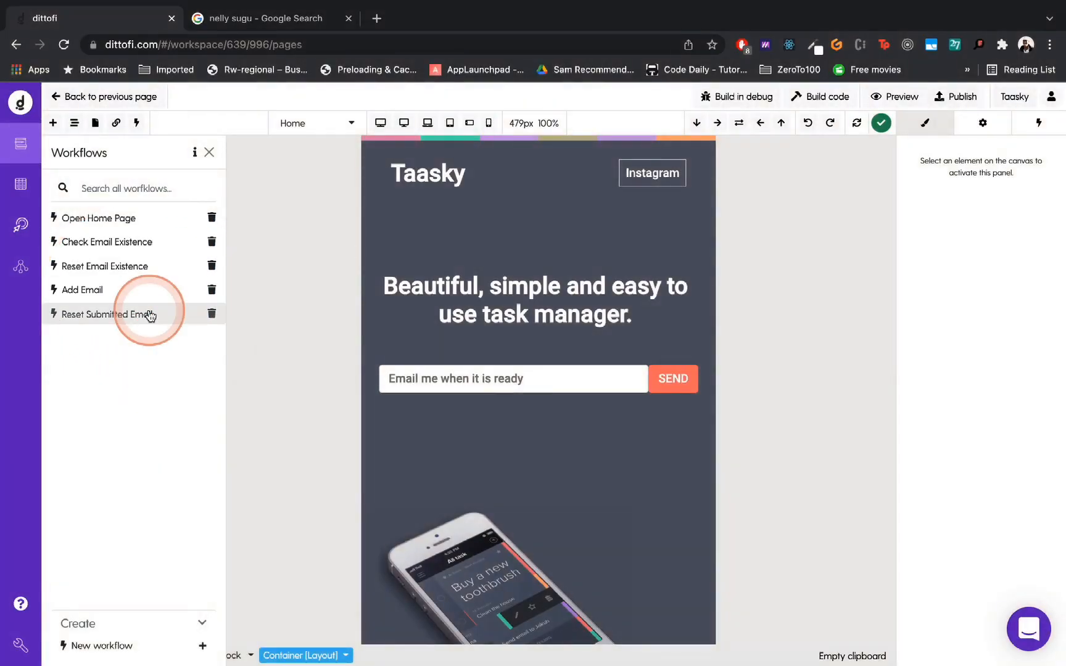